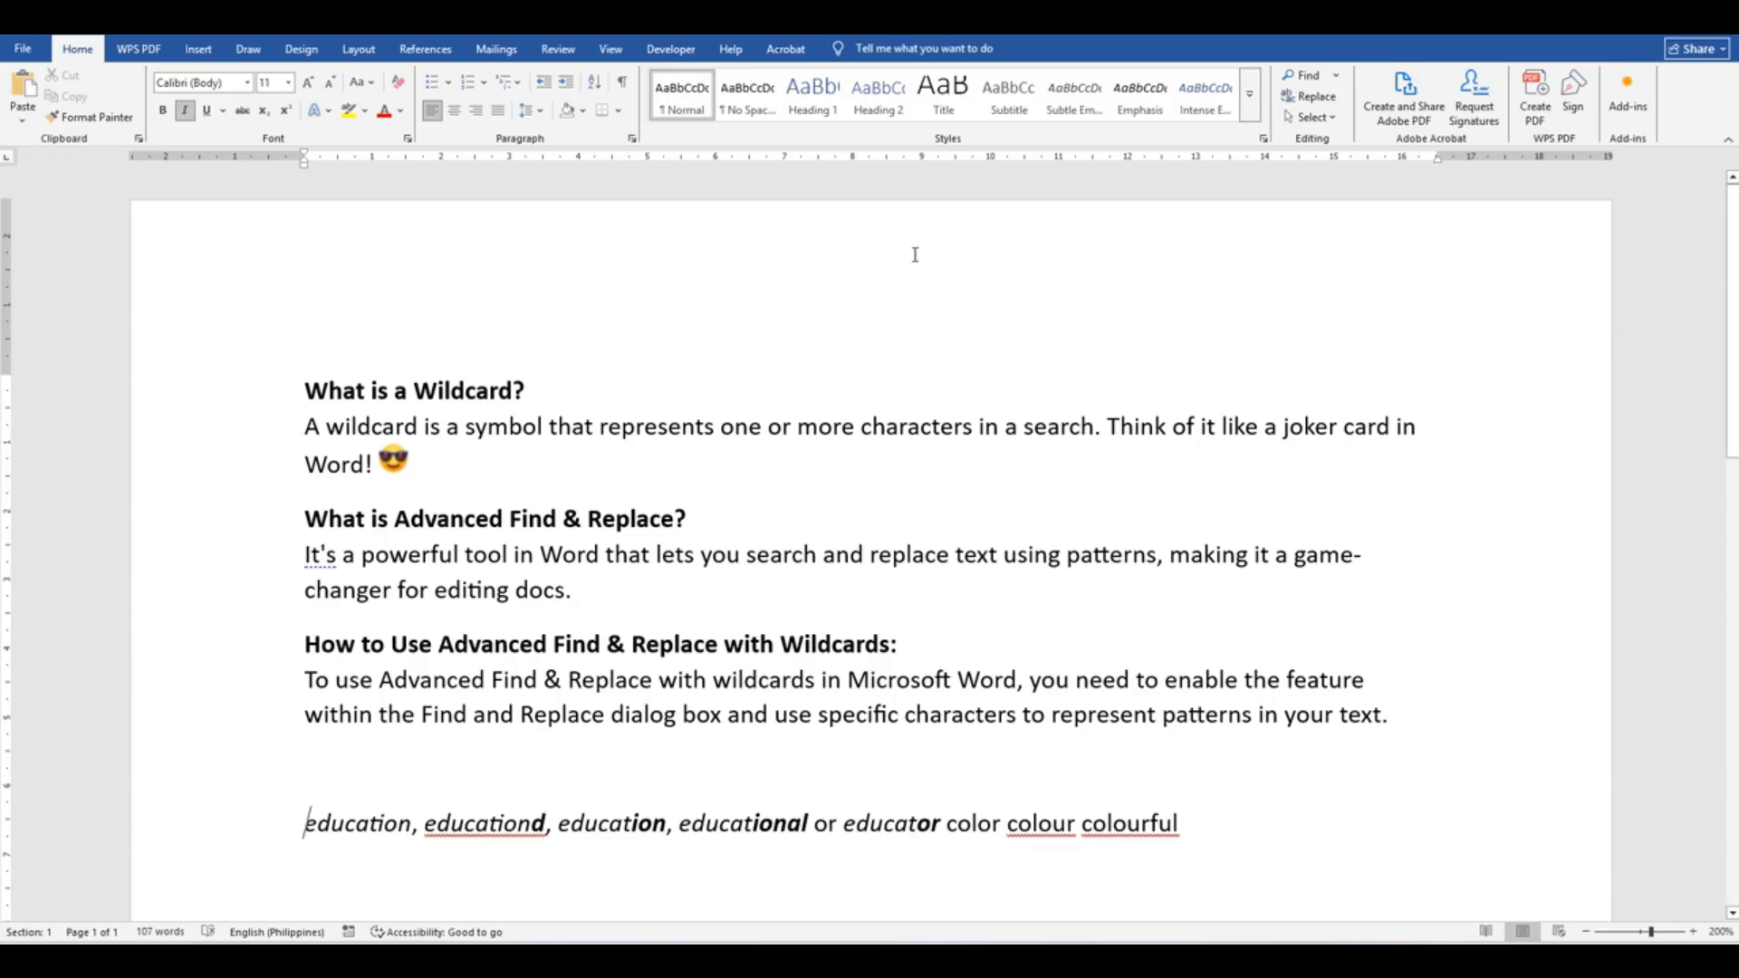
Open Find and Replace and clear both the search text and the replacement text
click(621, 376)
key(ctrl+h)
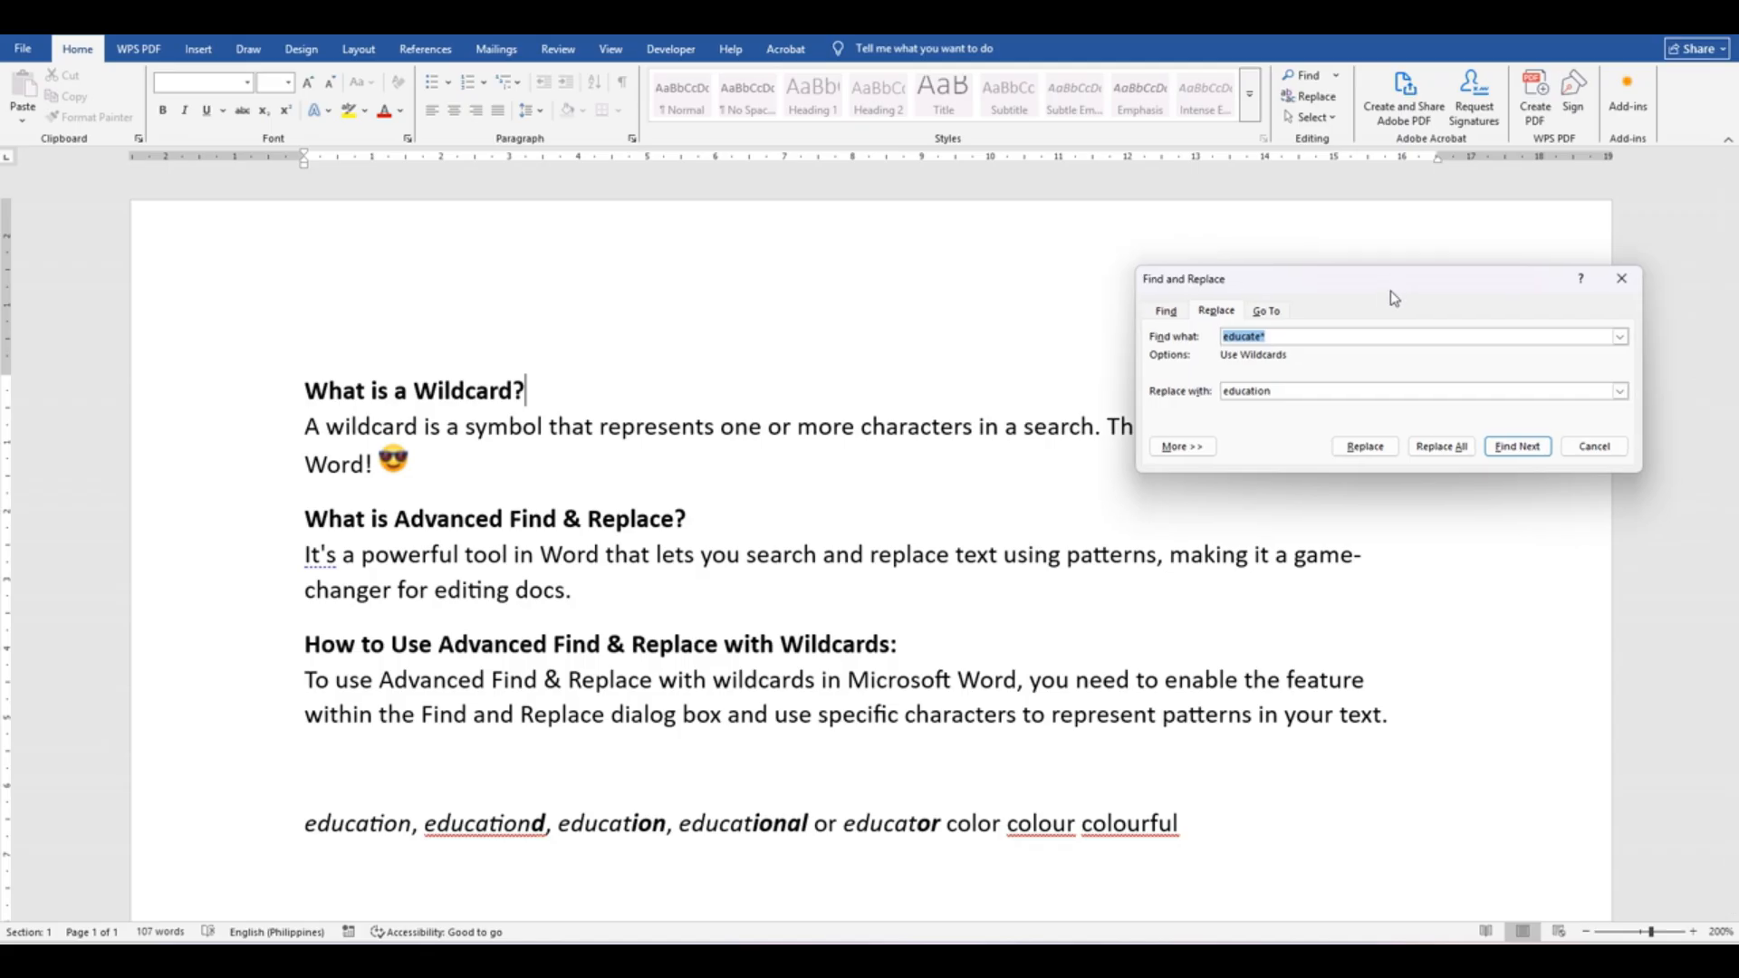
drag(1390, 290, 897, 283)
click(831, 330)
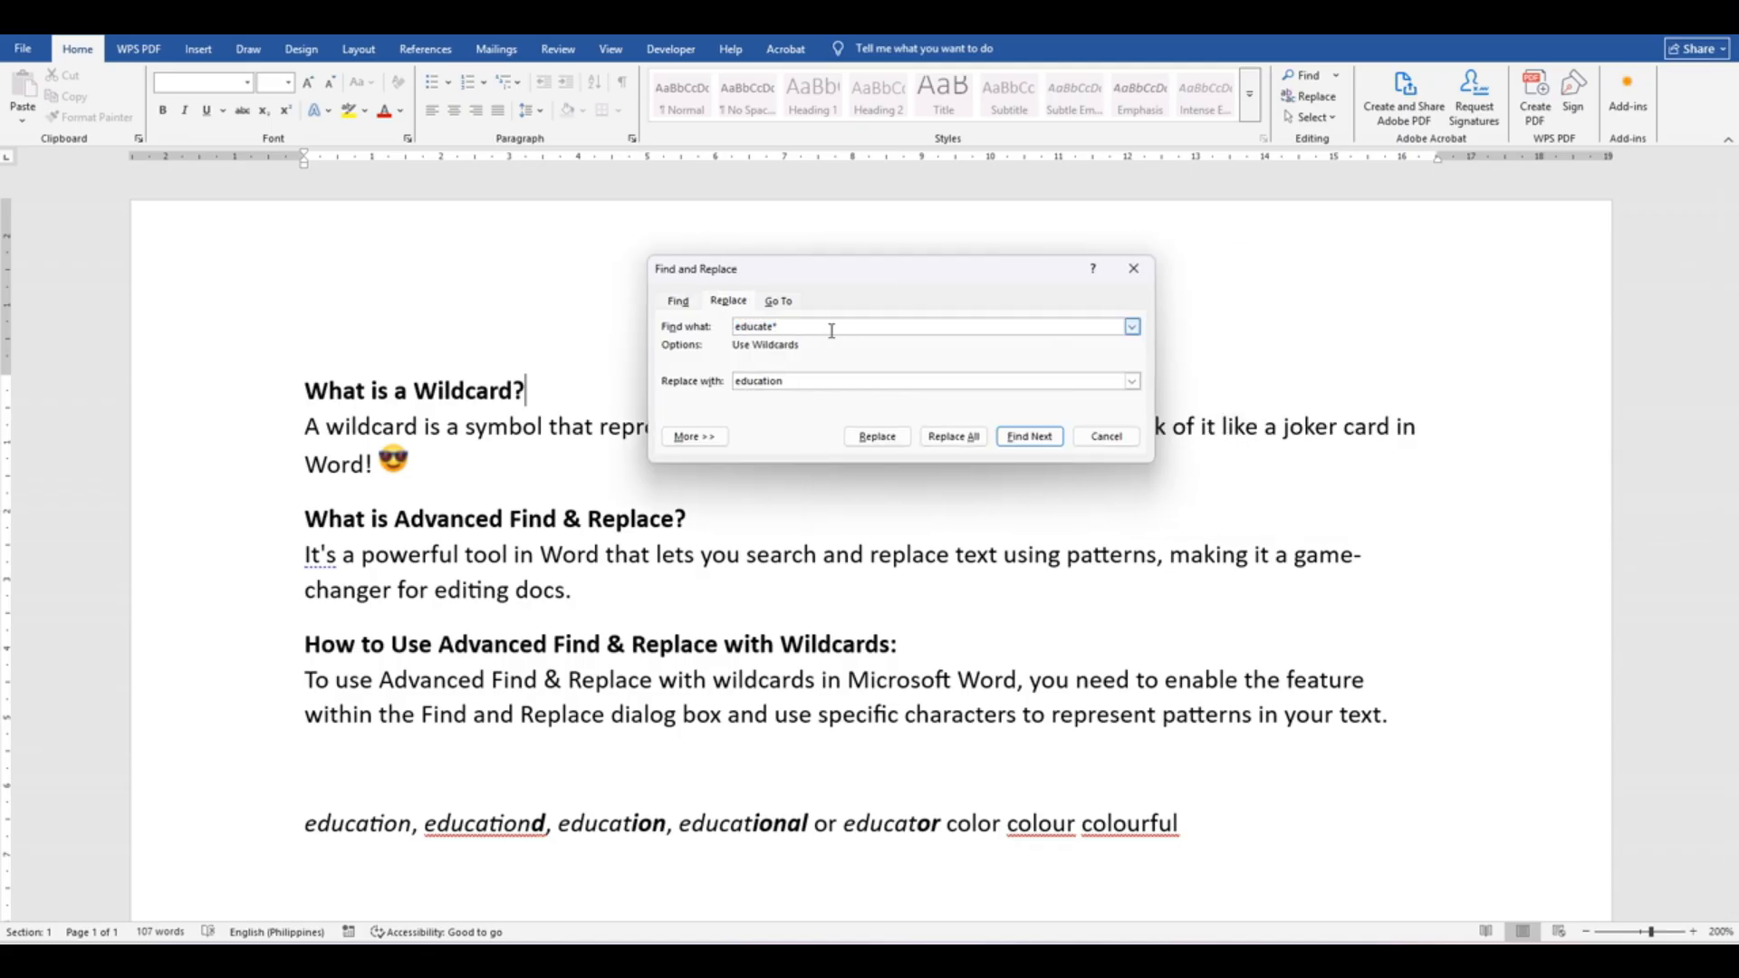
key(ctrl+a)
key(BackSpace)
click(807, 380)
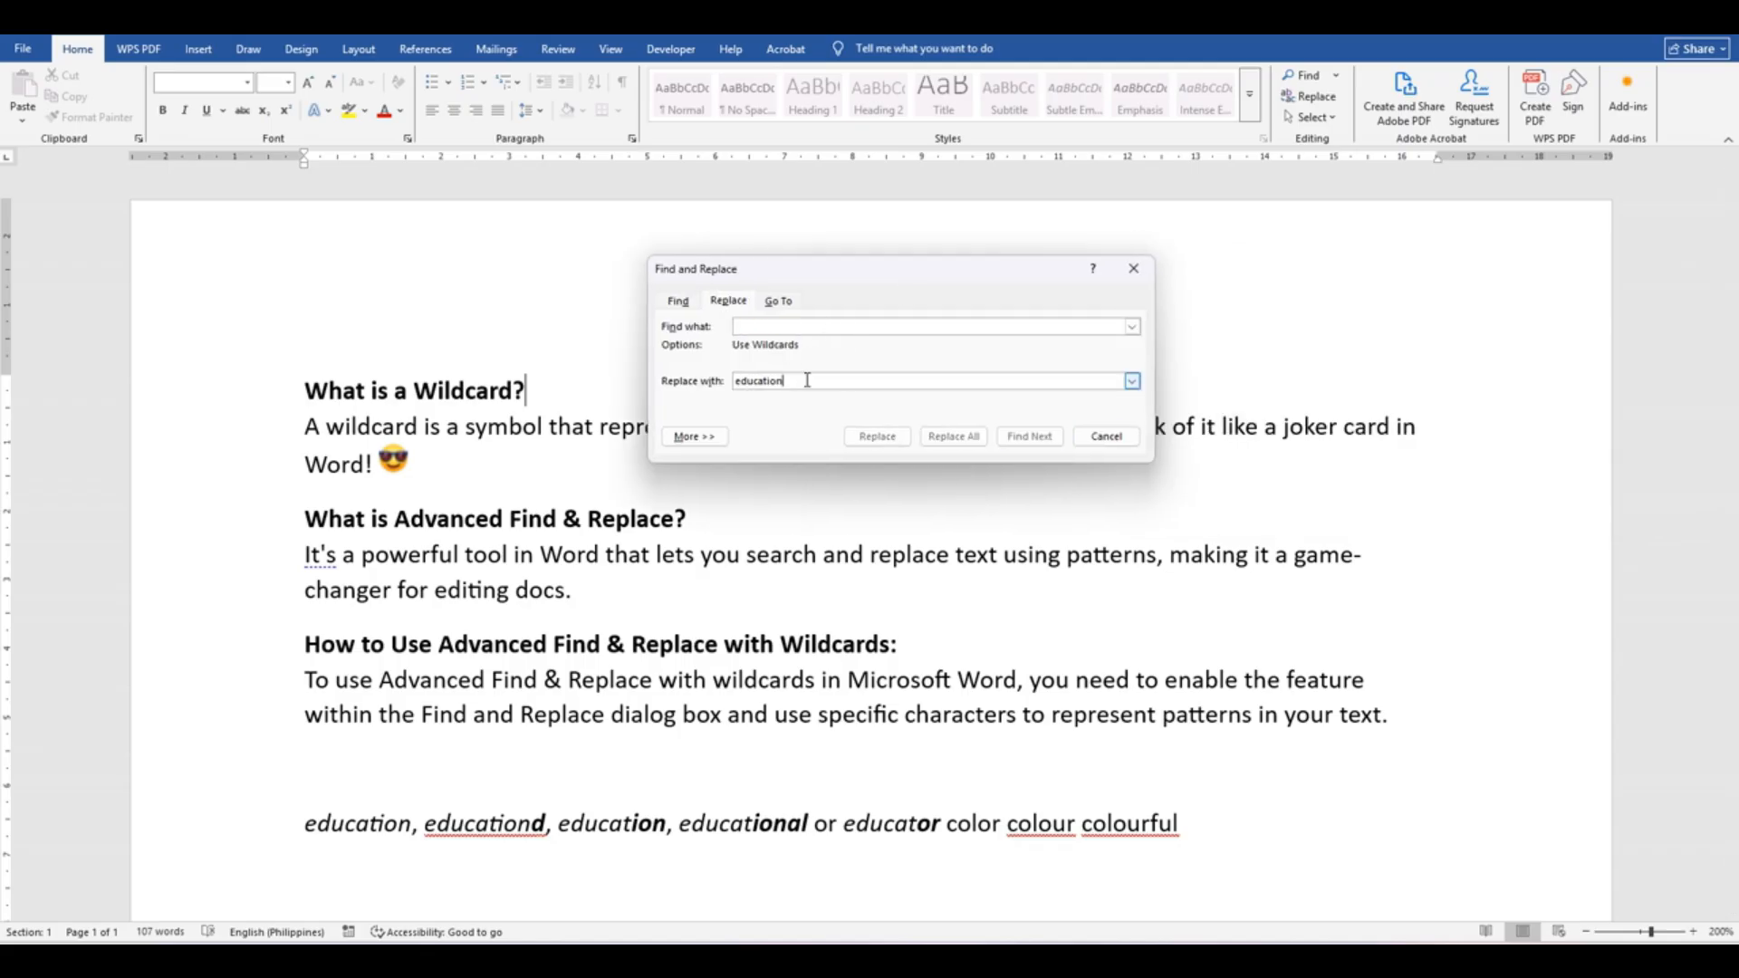
key(BackSpace)
key(BackSpace)
key(BackSpace)
key(BackSpace)
key(BackSpace)
key(BackSpace)
key(BackSpace)
key(BackSpace)
key(BackSpace)
Switch the Use wildcards search option off and back on, collapse the extra options, and move the dialog clear of the text
click(711, 437)
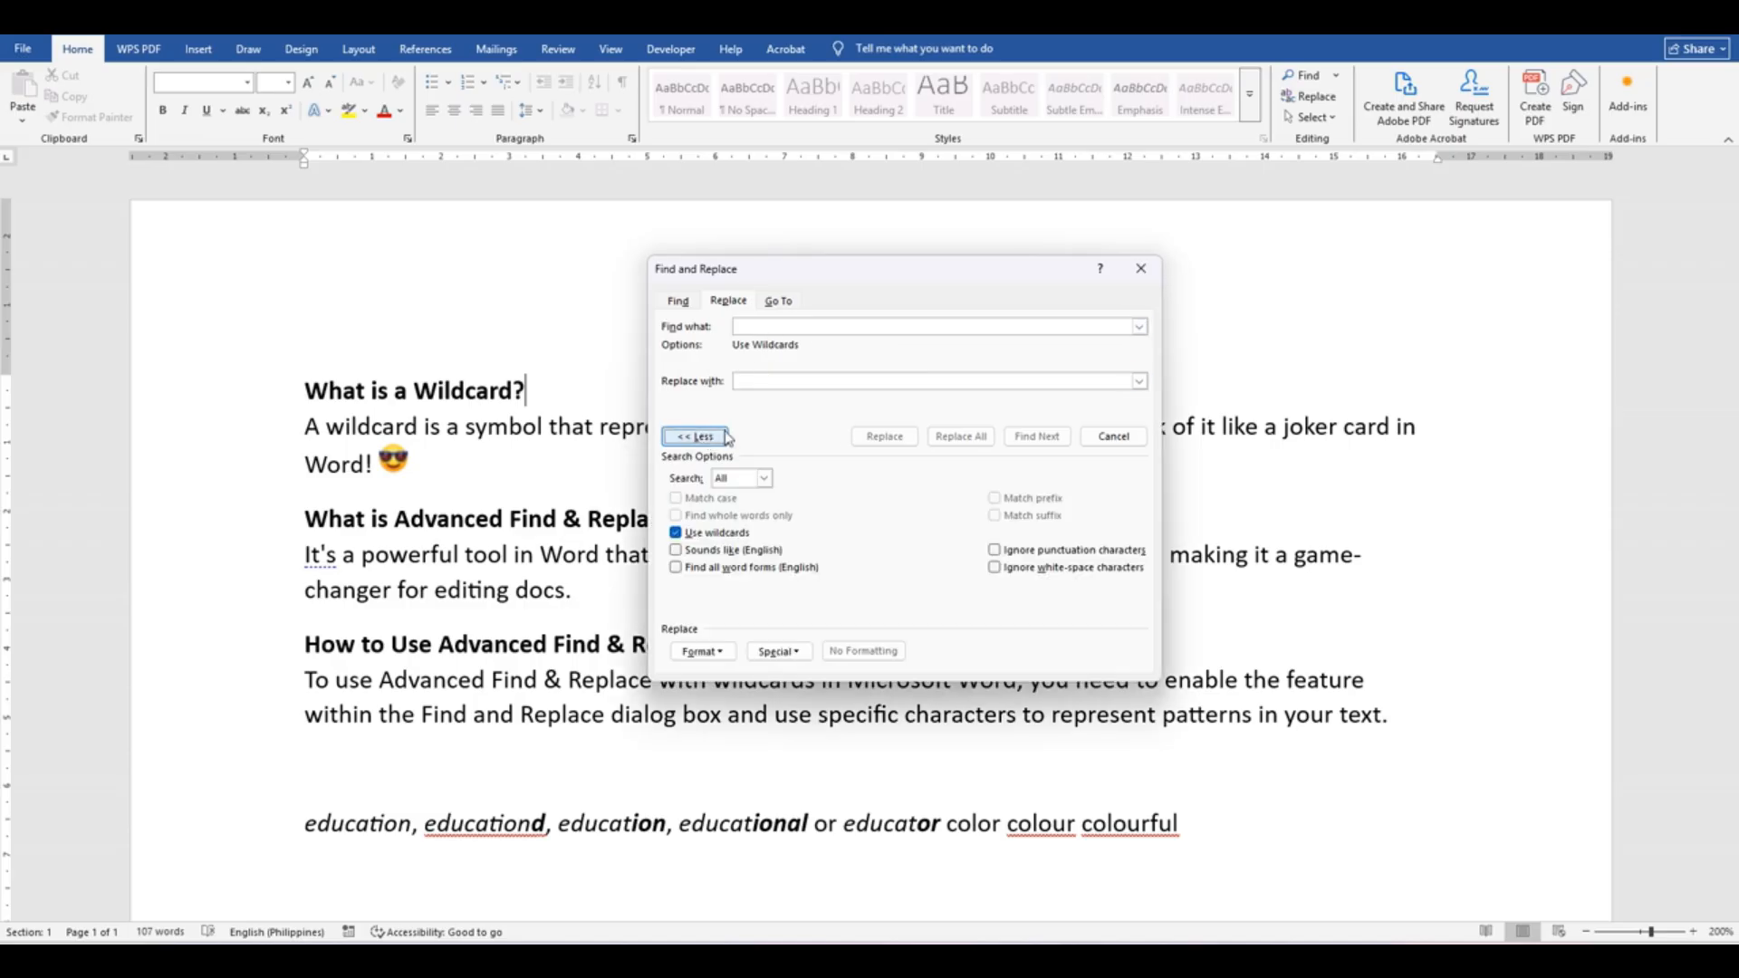
click(675, 535)
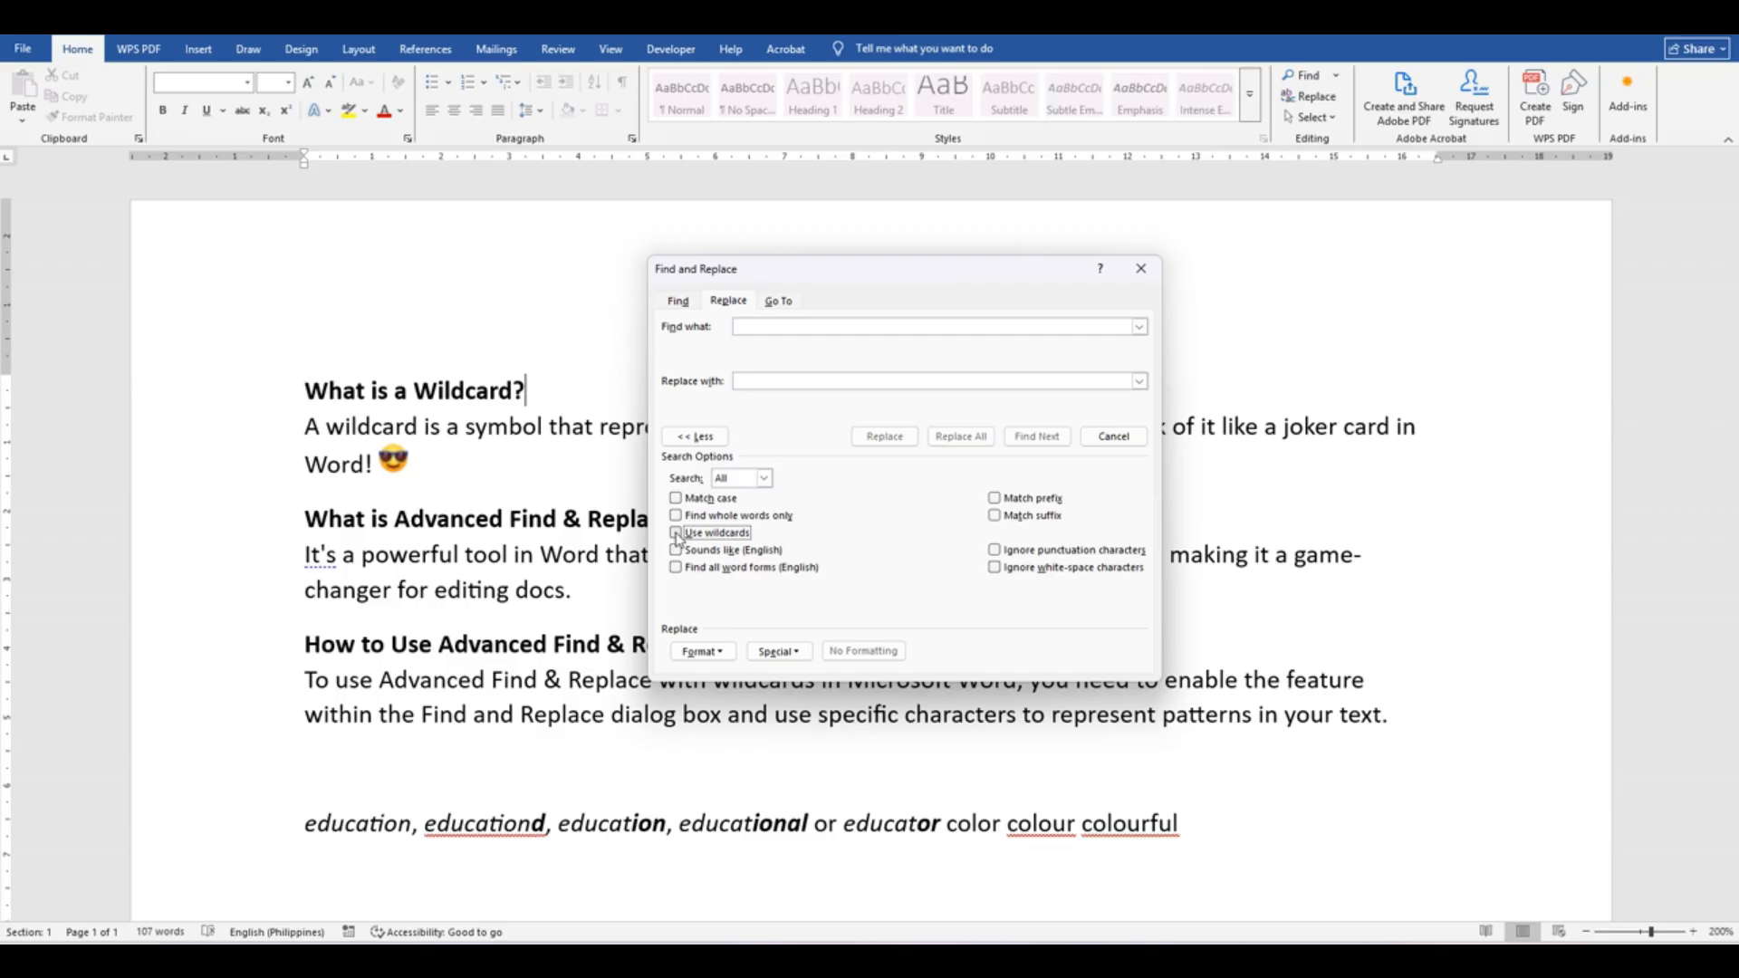
click(678, 534)
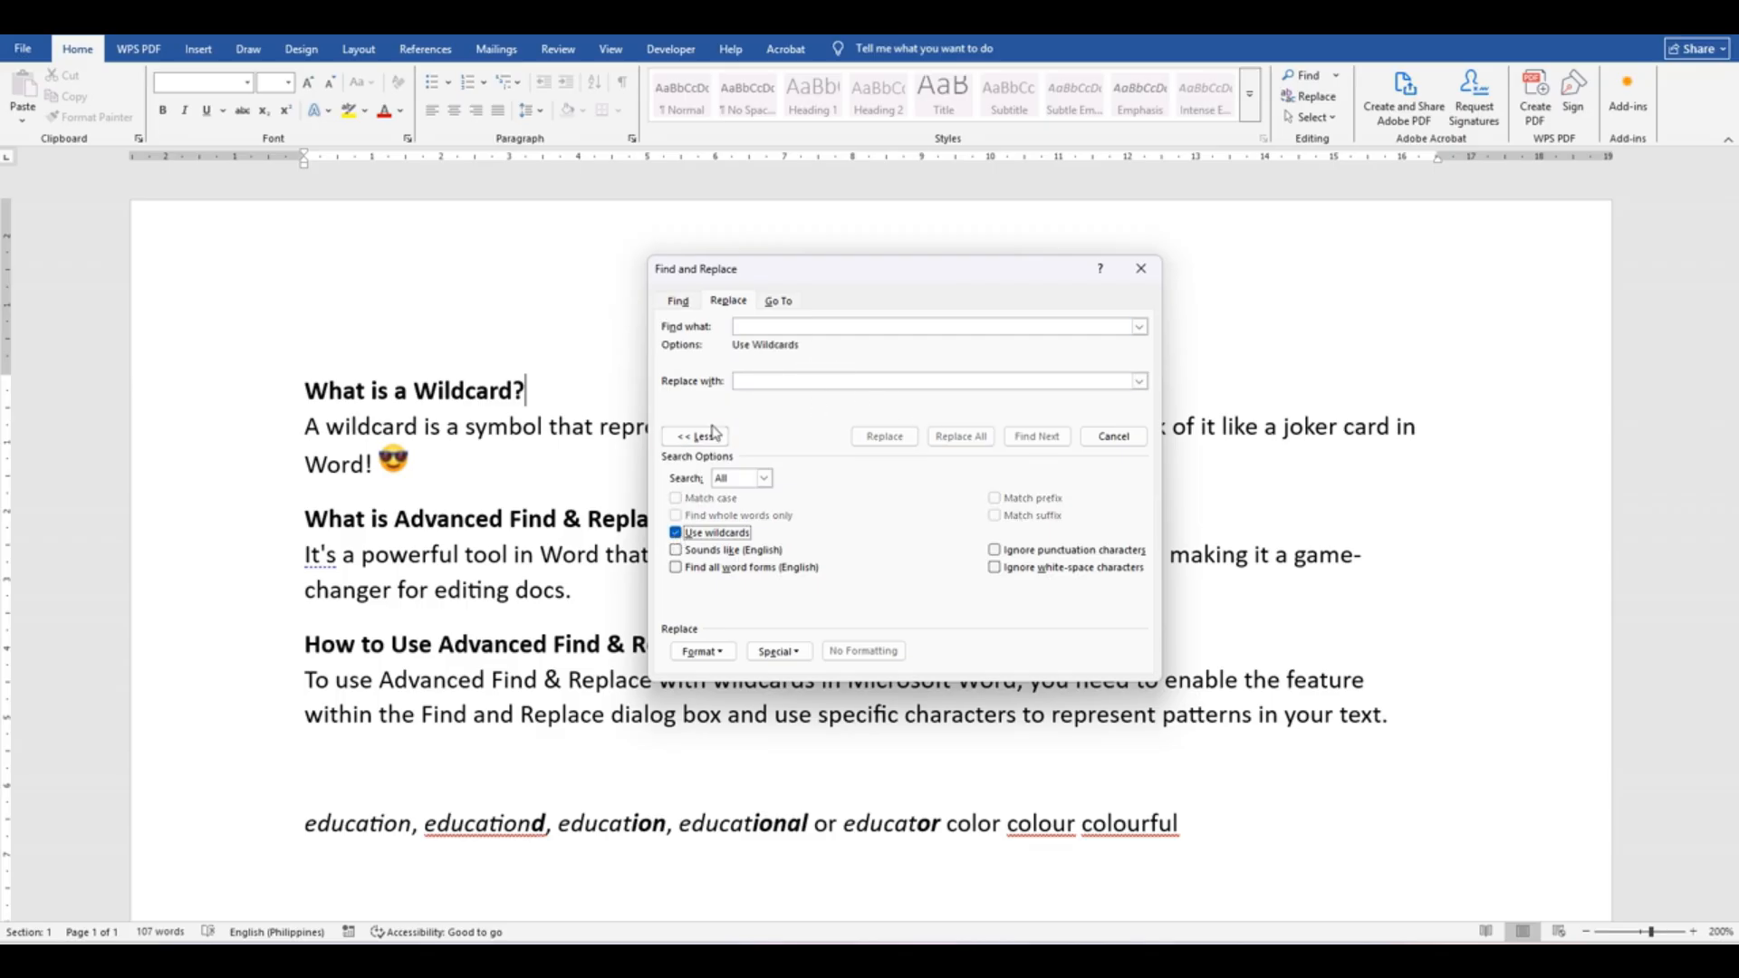
click(706, 439)
drag(914, 277, 1268, 222)
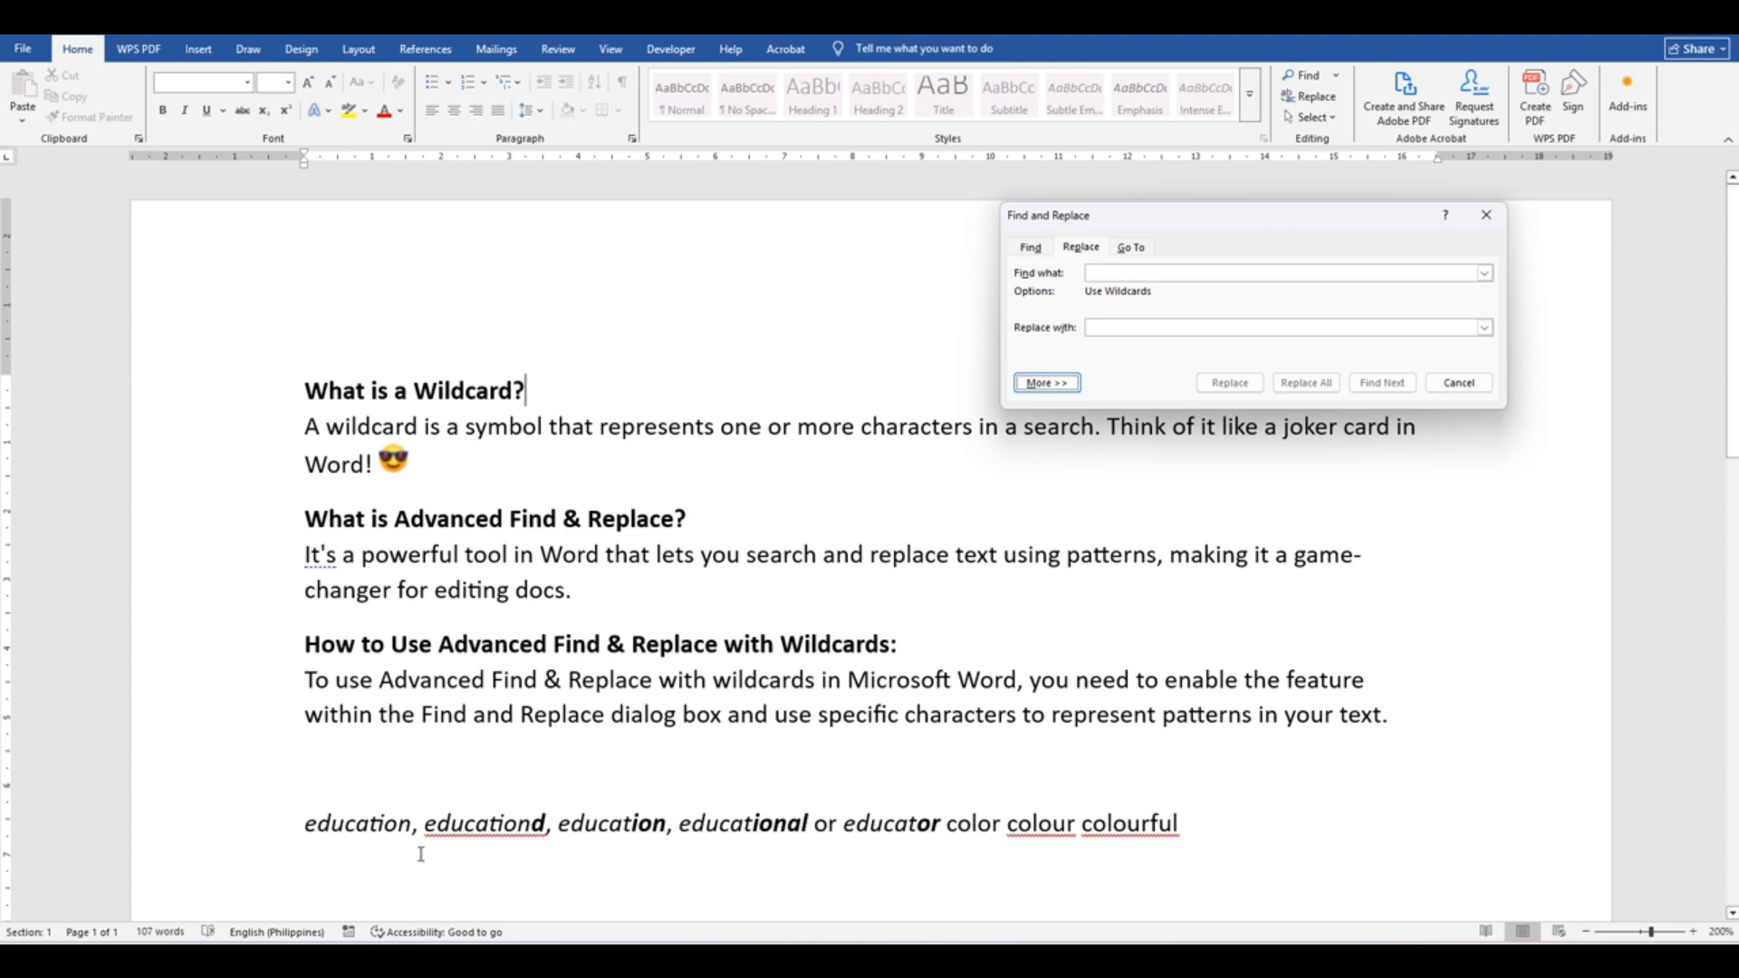
Change the first word of the sample line to "educate"
click(470, 761)
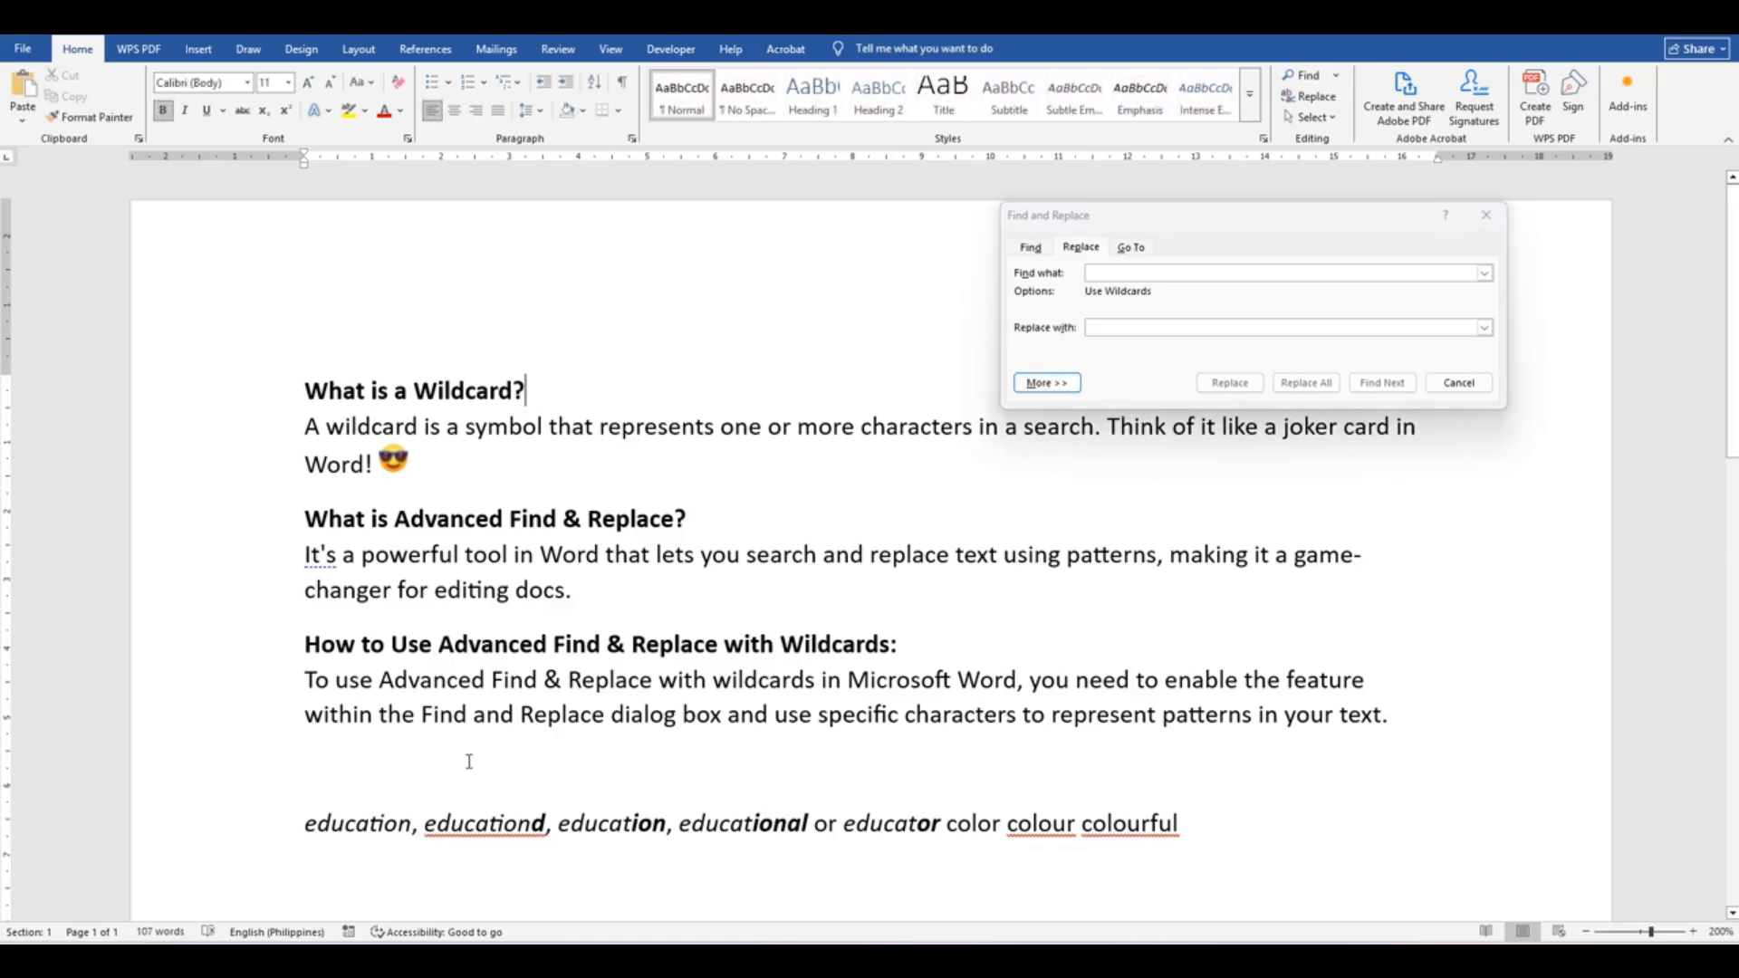
click(416, 823)
key(BackSpace)
key(BackSpace)
key(BackSpace)
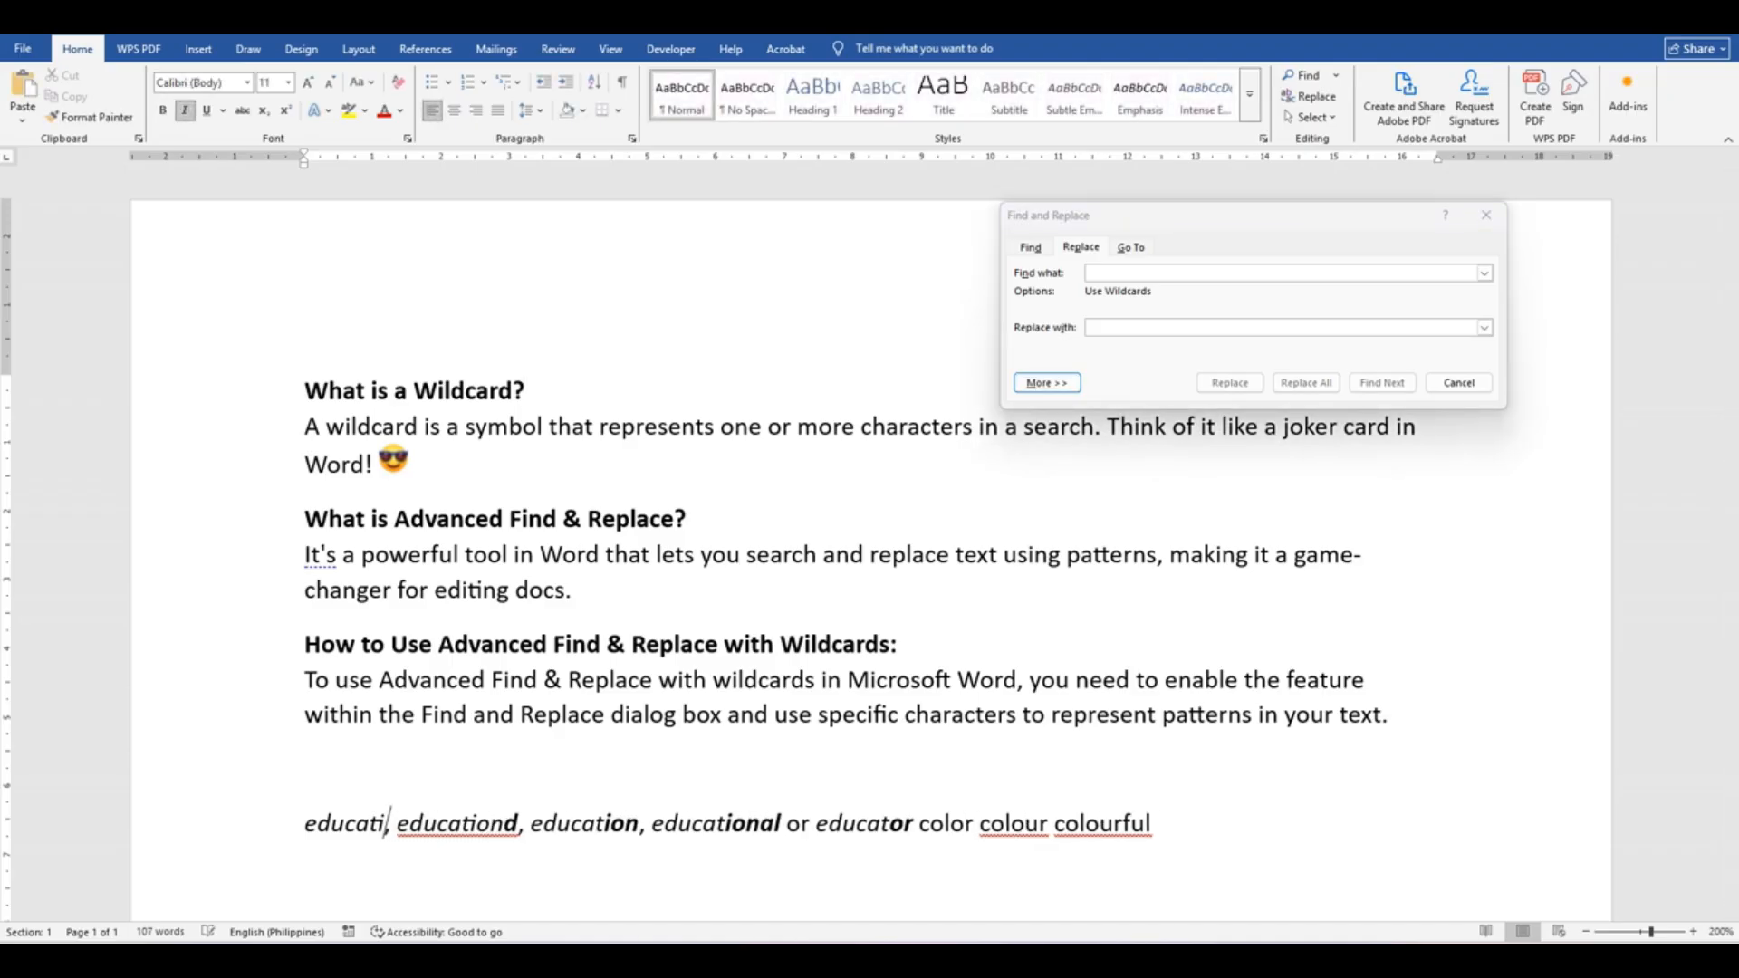
text(e)
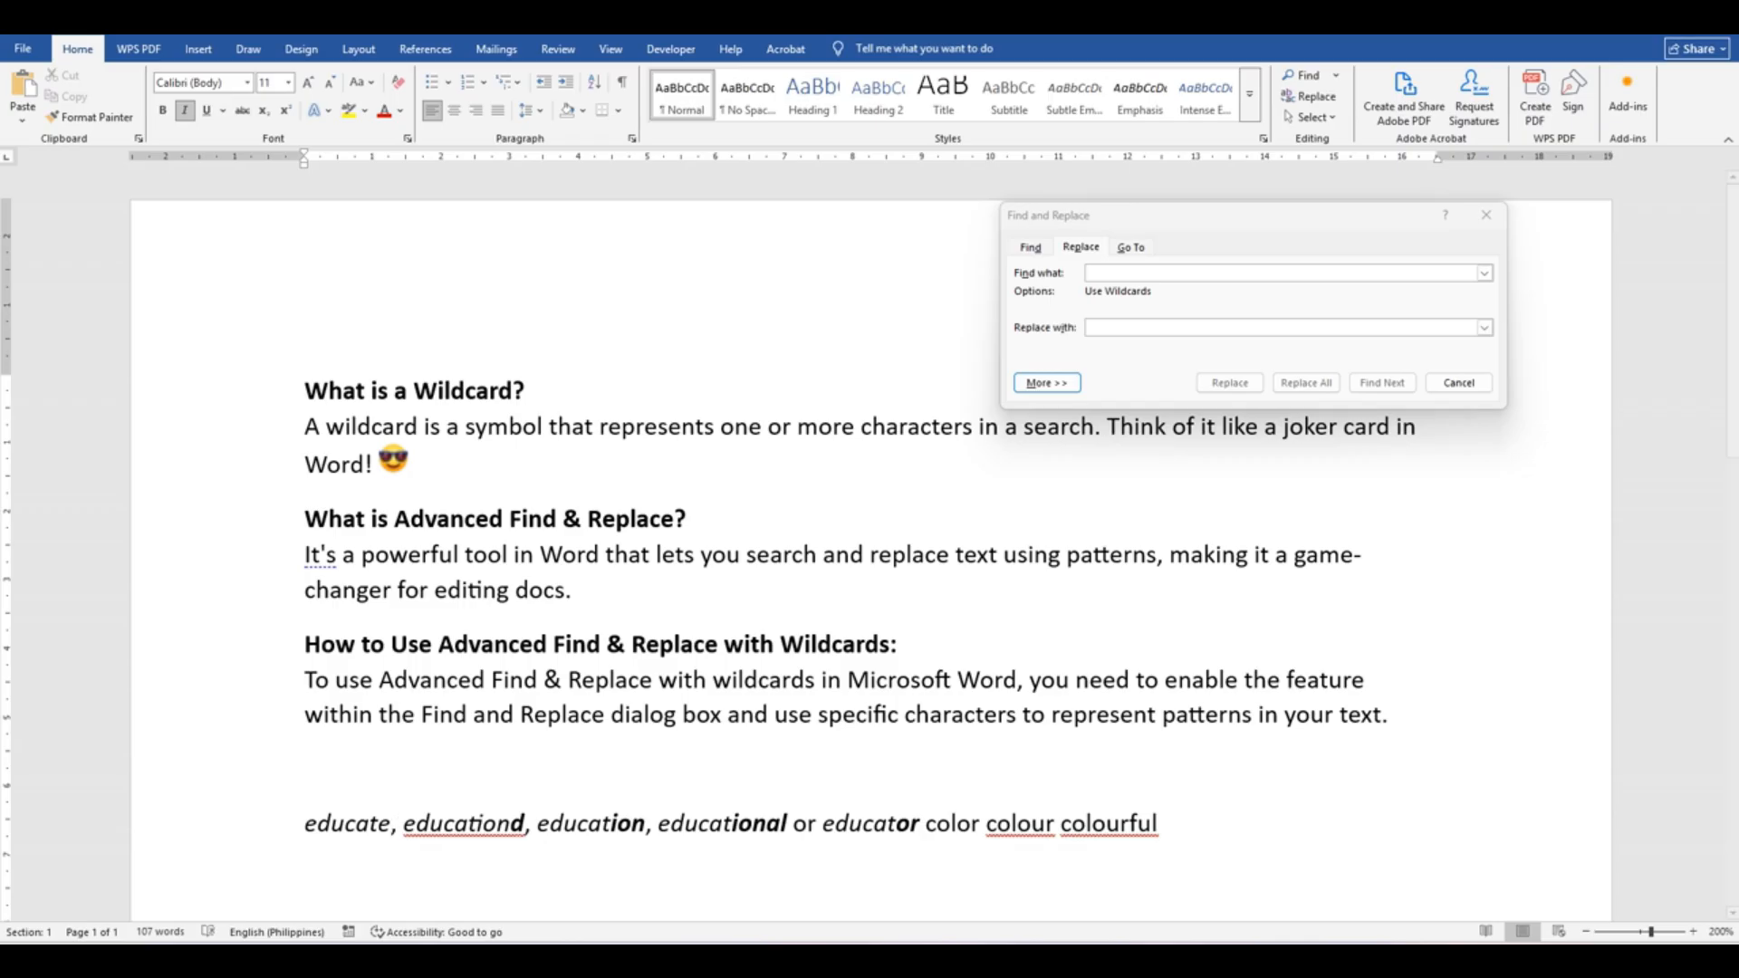
Search the document for the wildcard pattern educat* and step through the successive matches in the sample line
click(1245, 272)
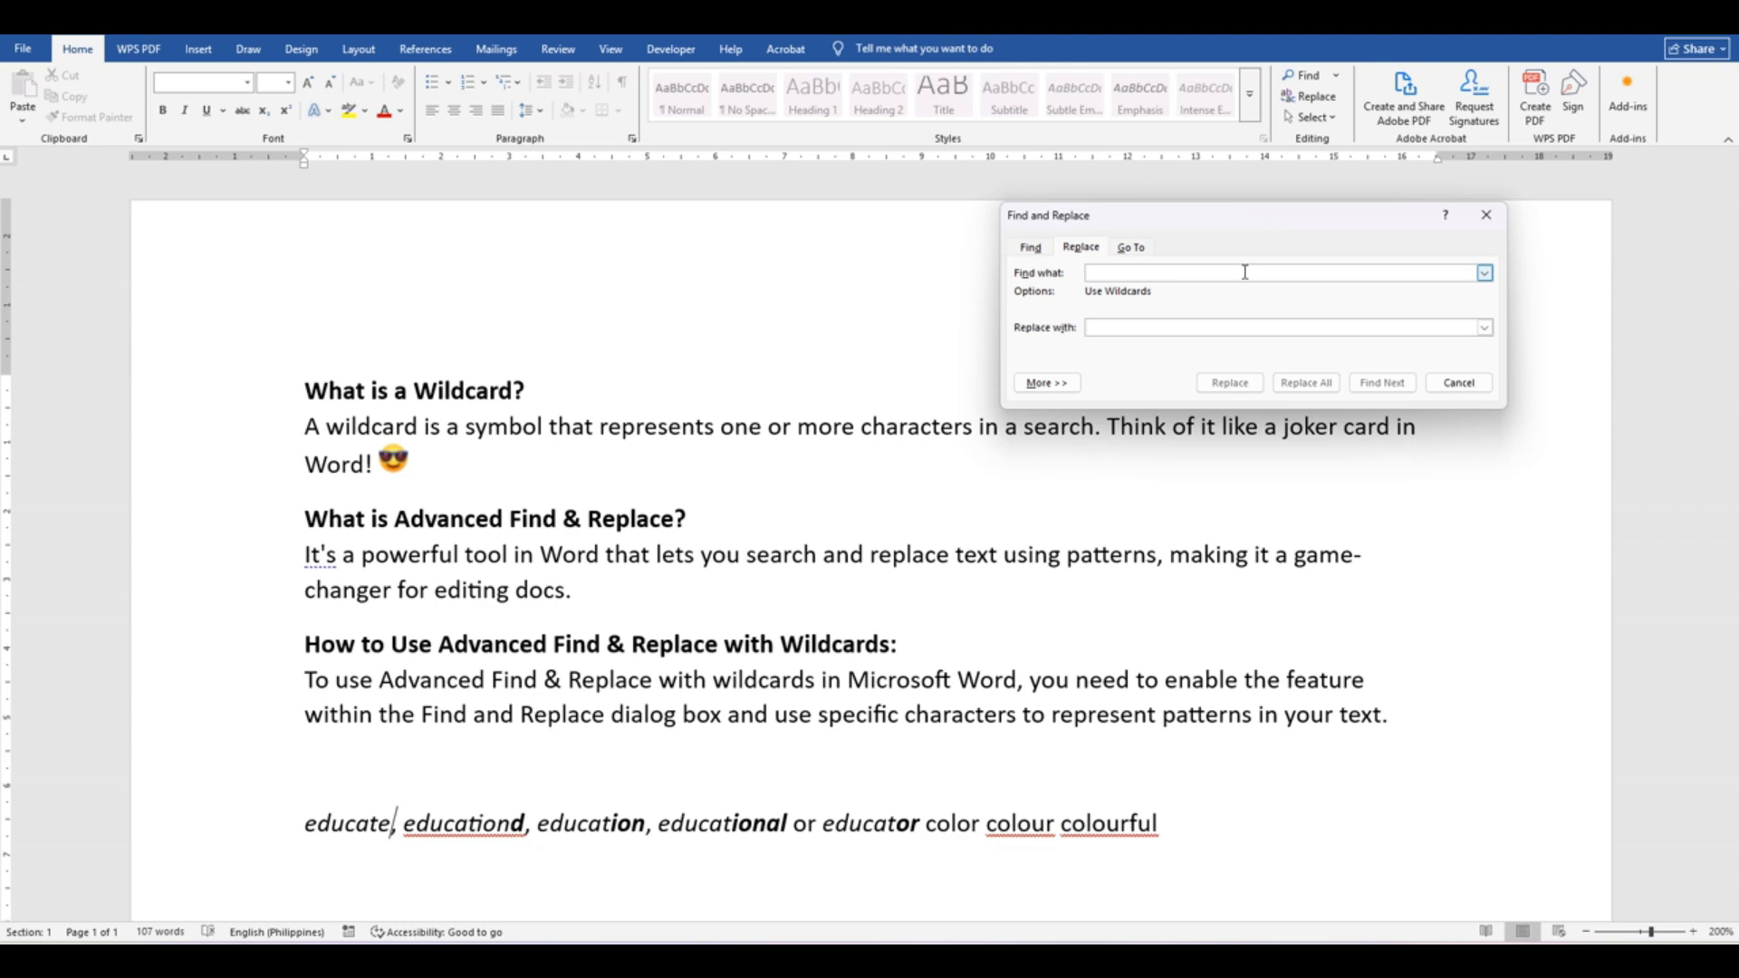
text(educat)
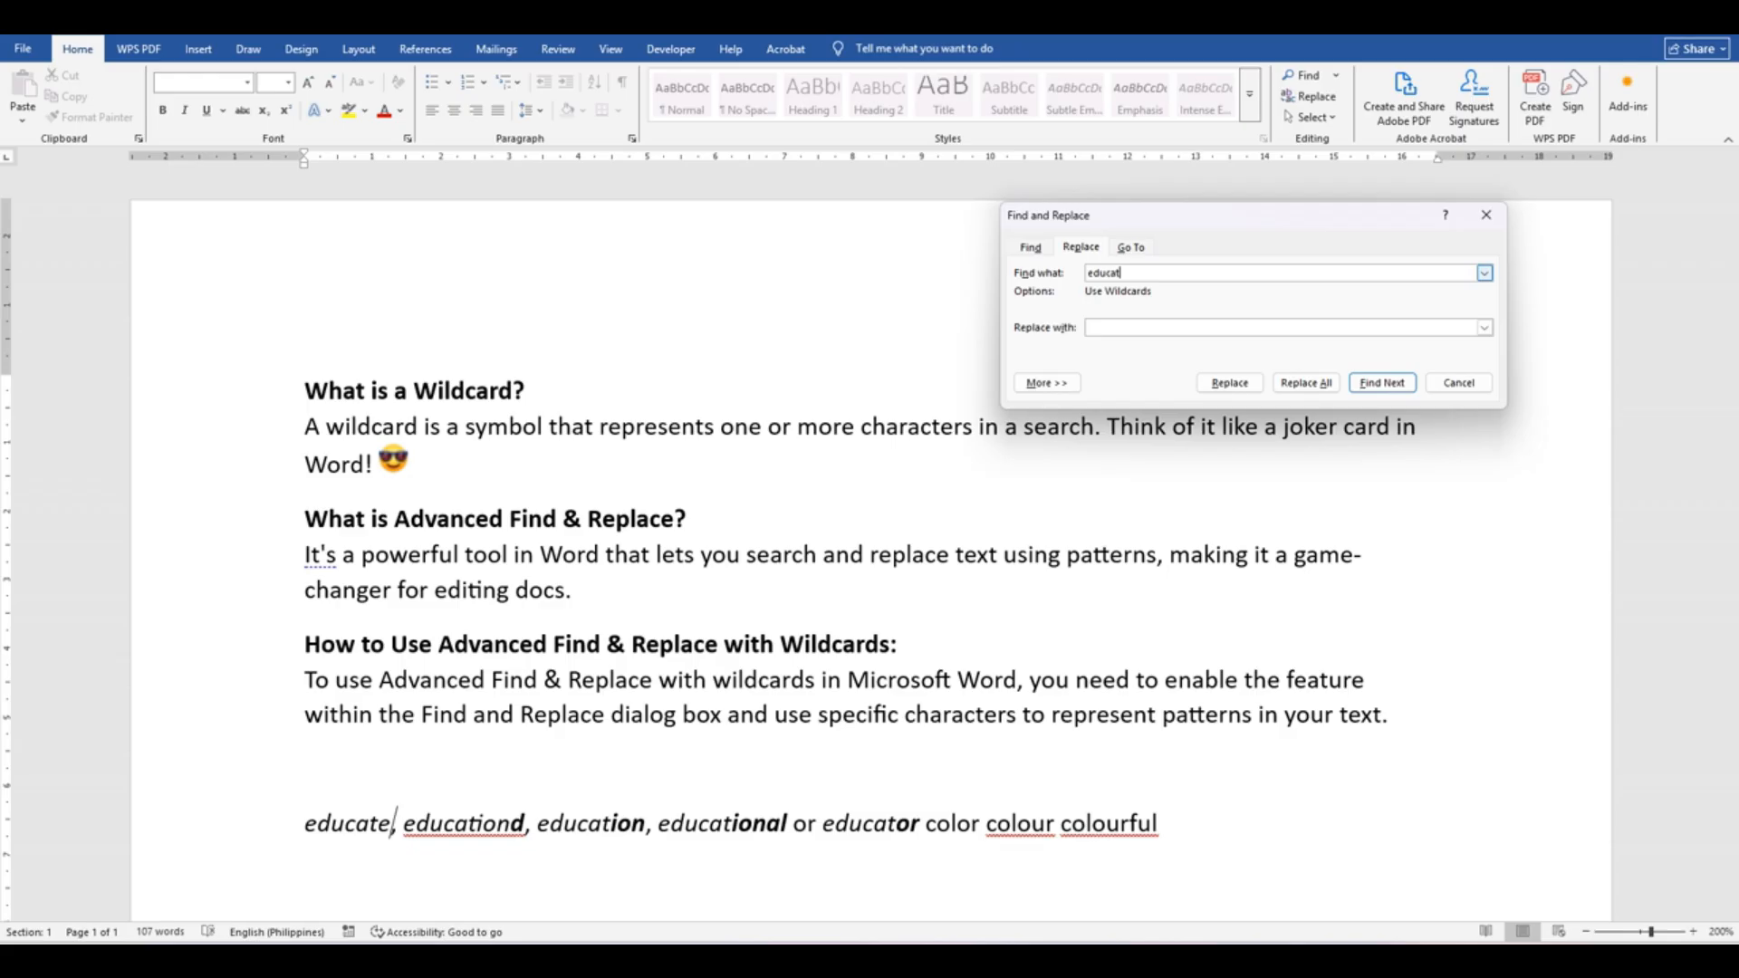
text(*)
click(1369, 392)
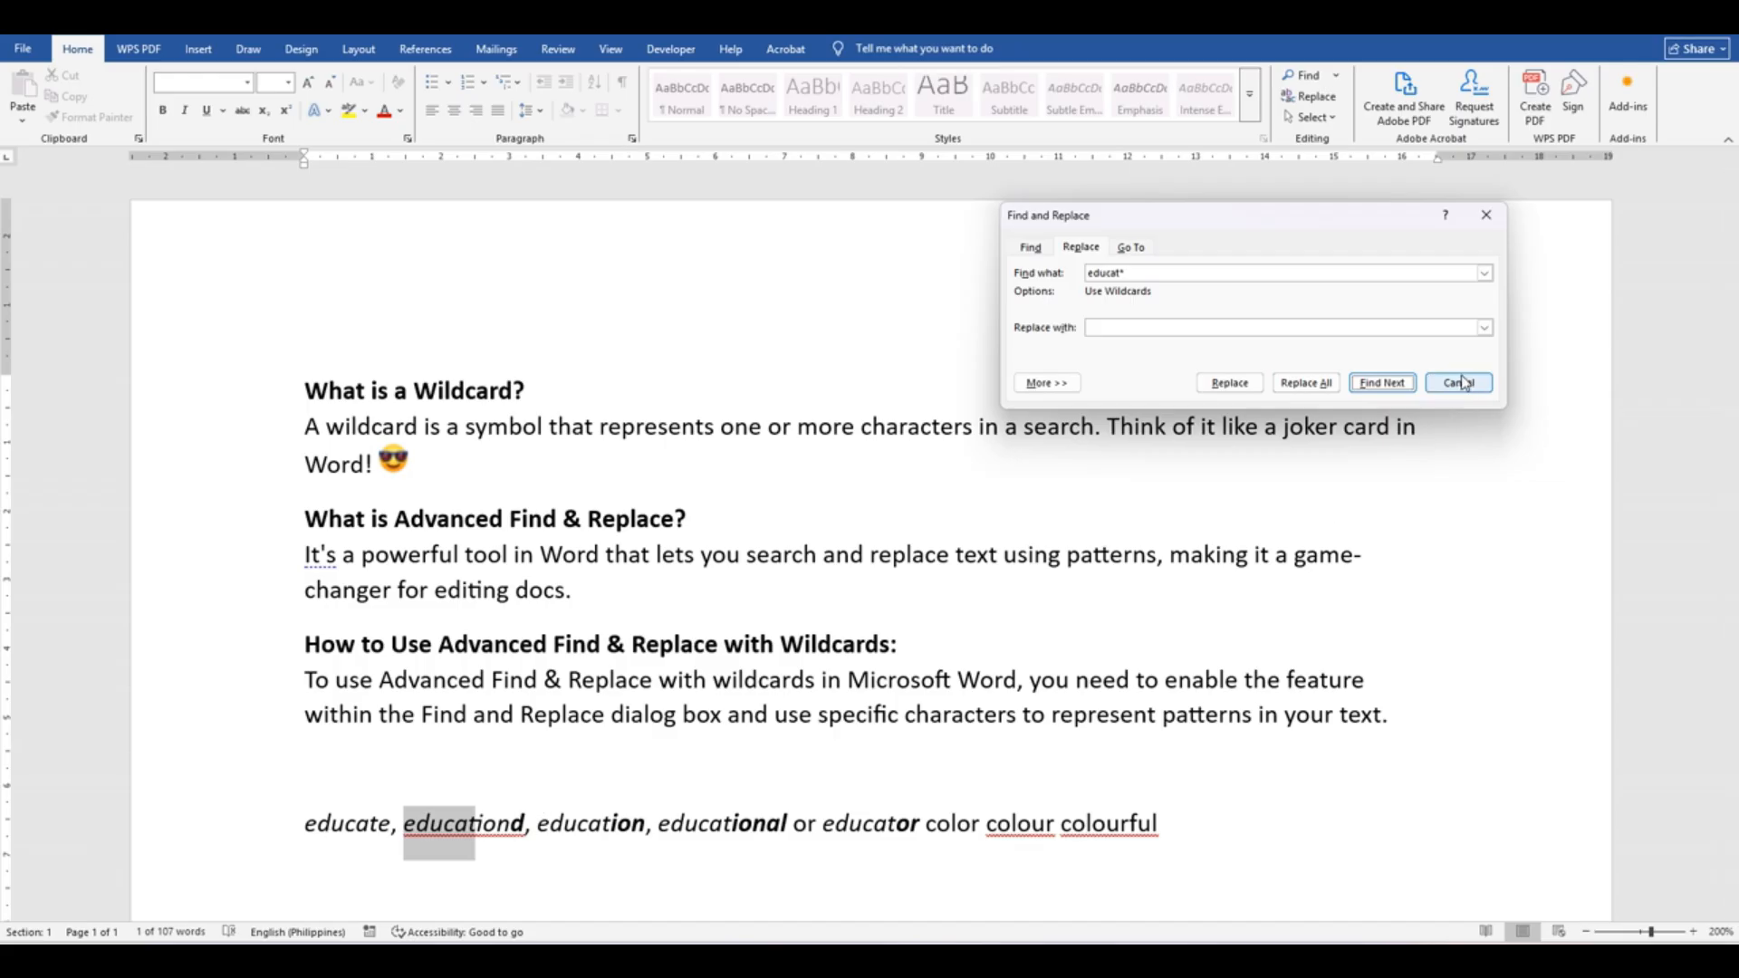
click(1392, 391)
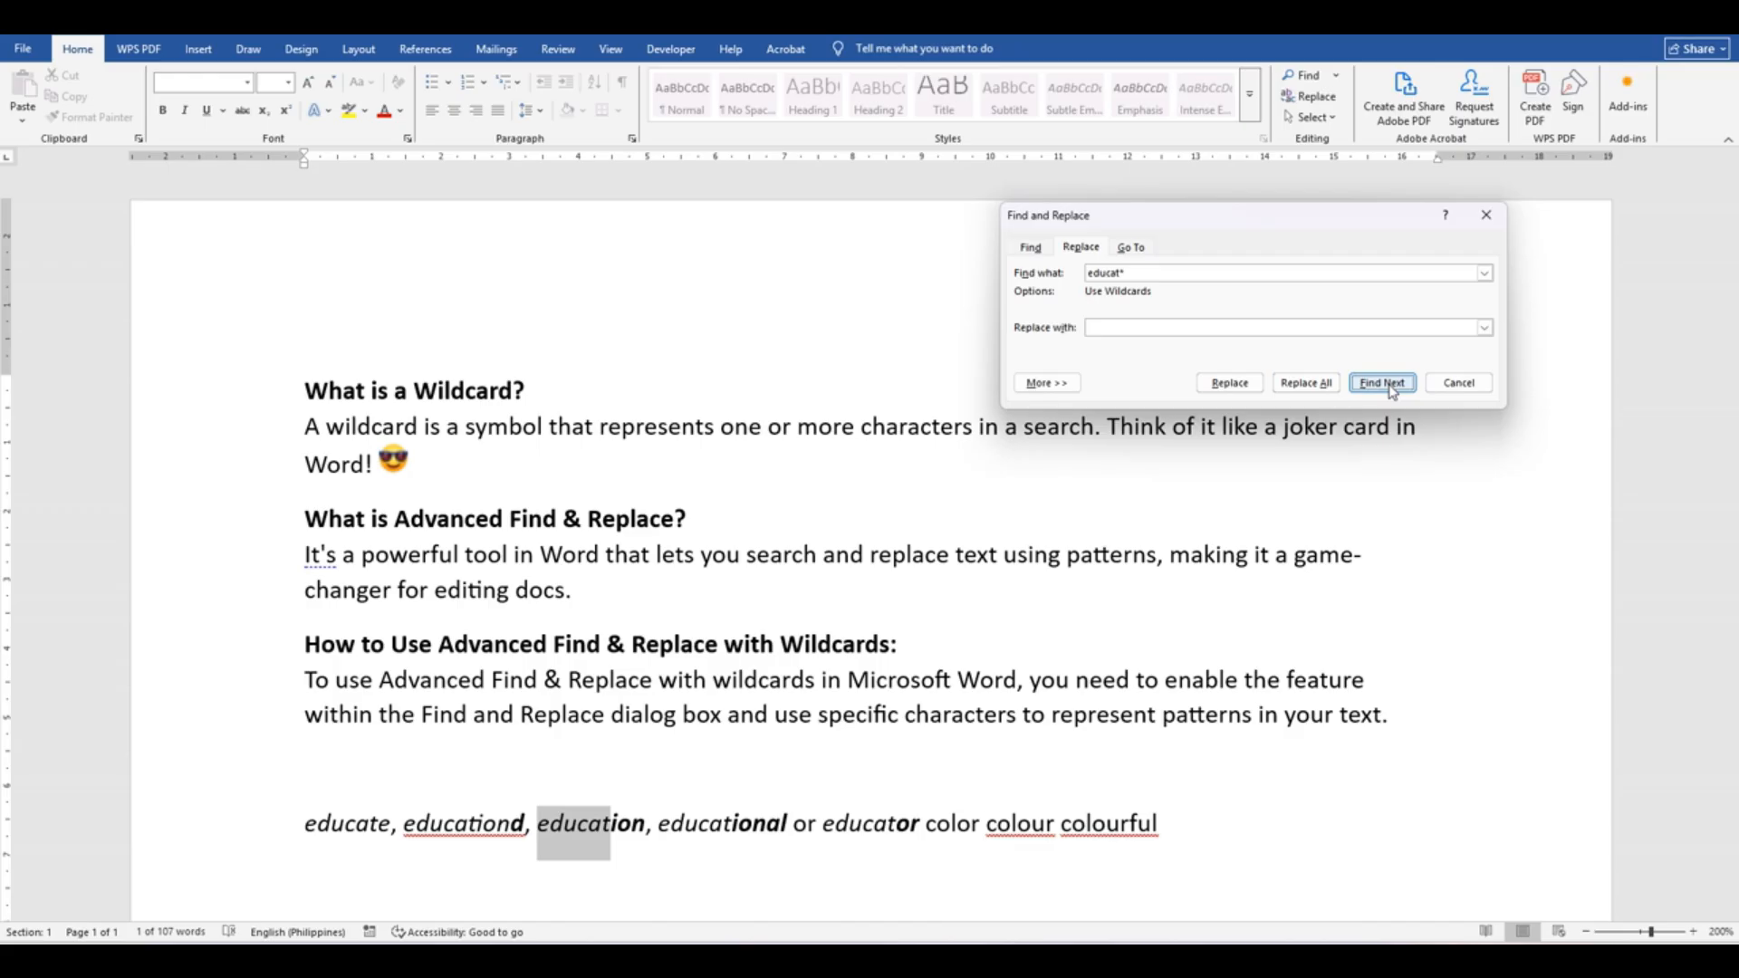
click(1392, 391)
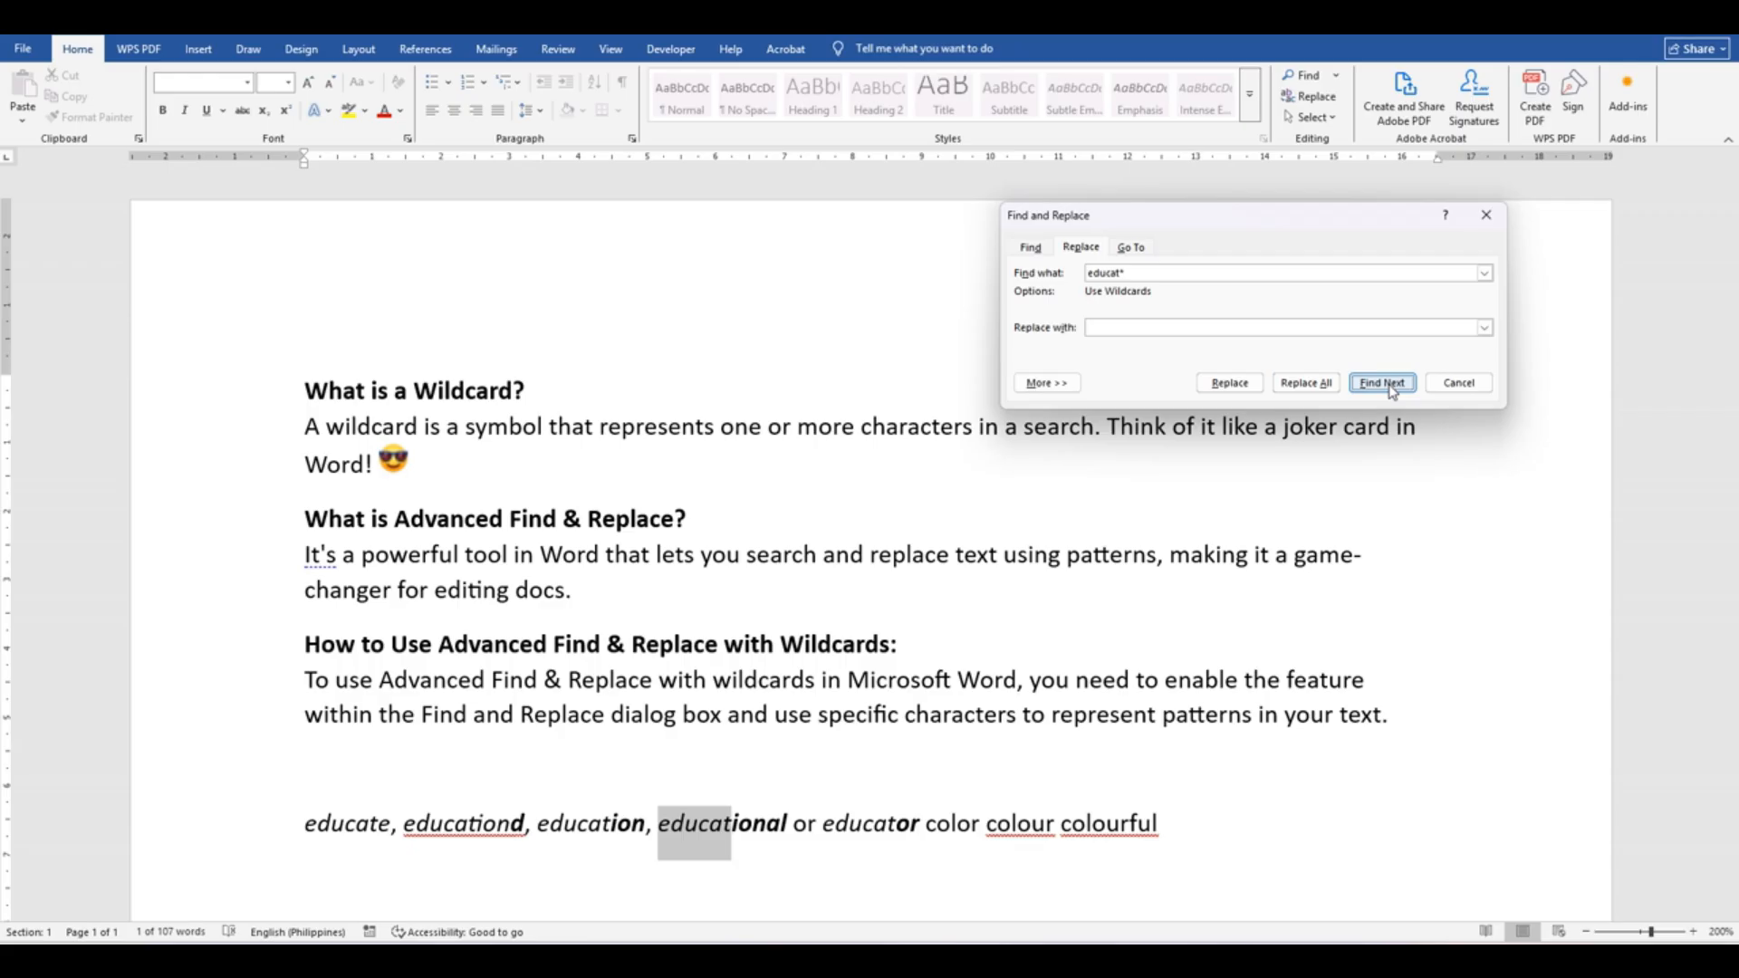
click(1392, 391)
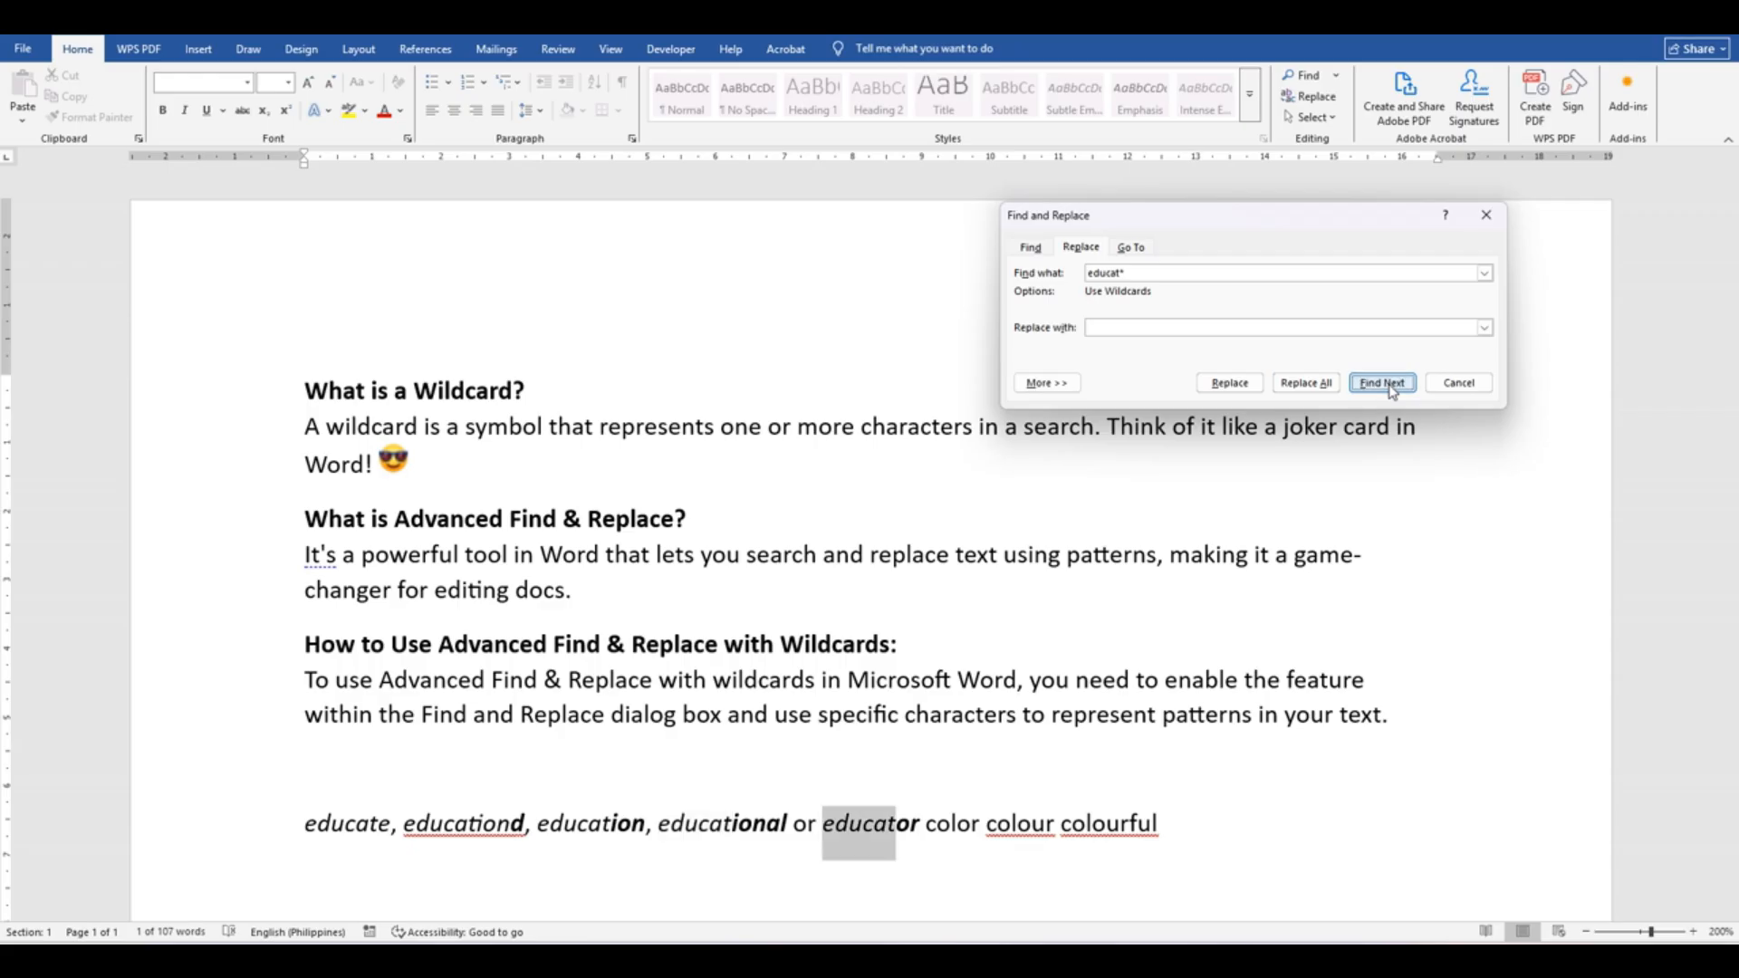
click(1392, 391)
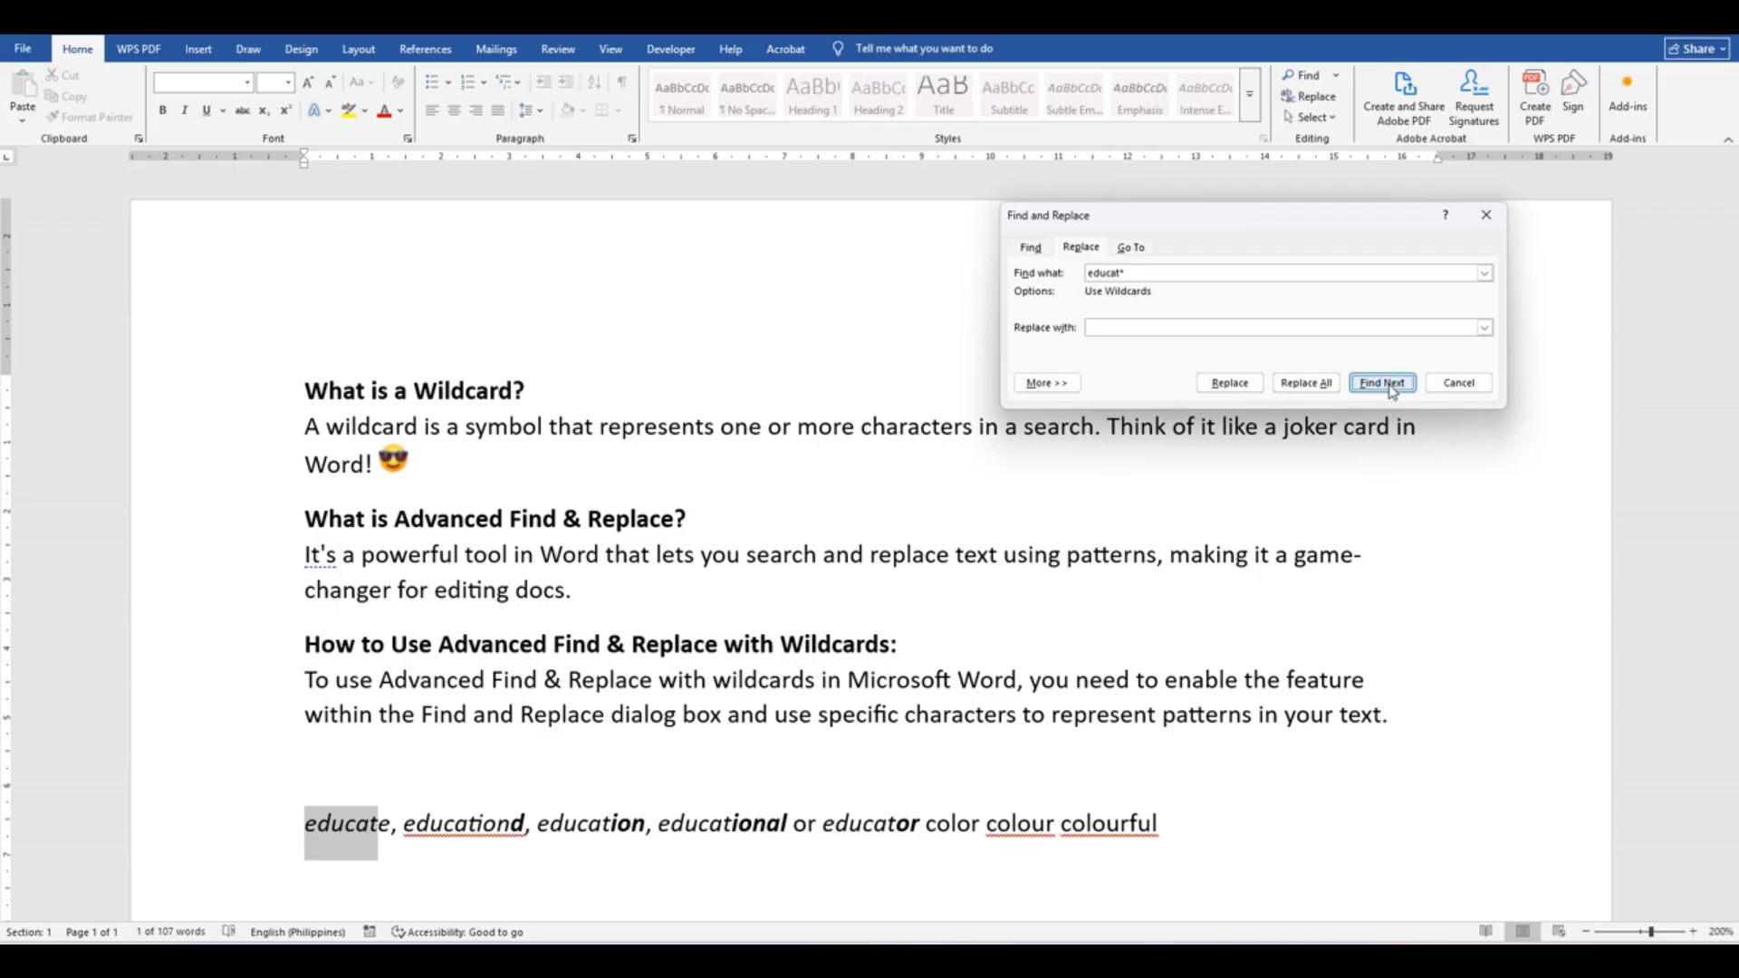
Set the replacement text to "school" and replace the educat* match in the first sample word
click(1207, 327)
text(school)
click(1244, 387)
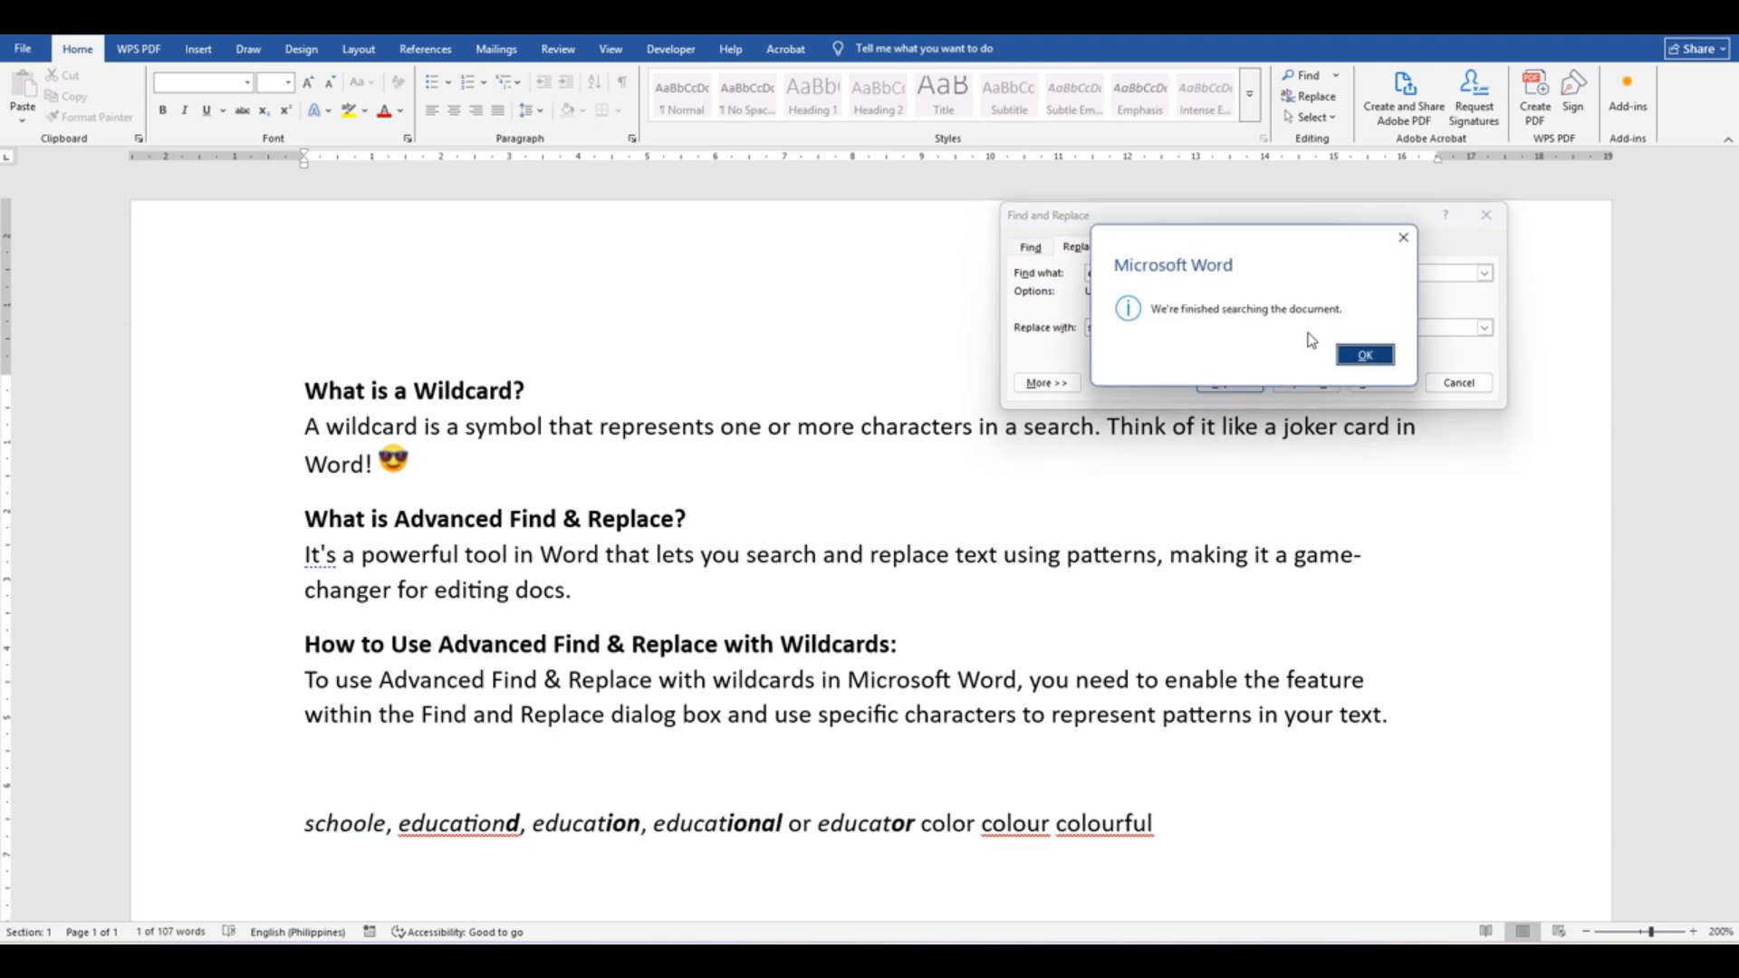
click(1363, 354)
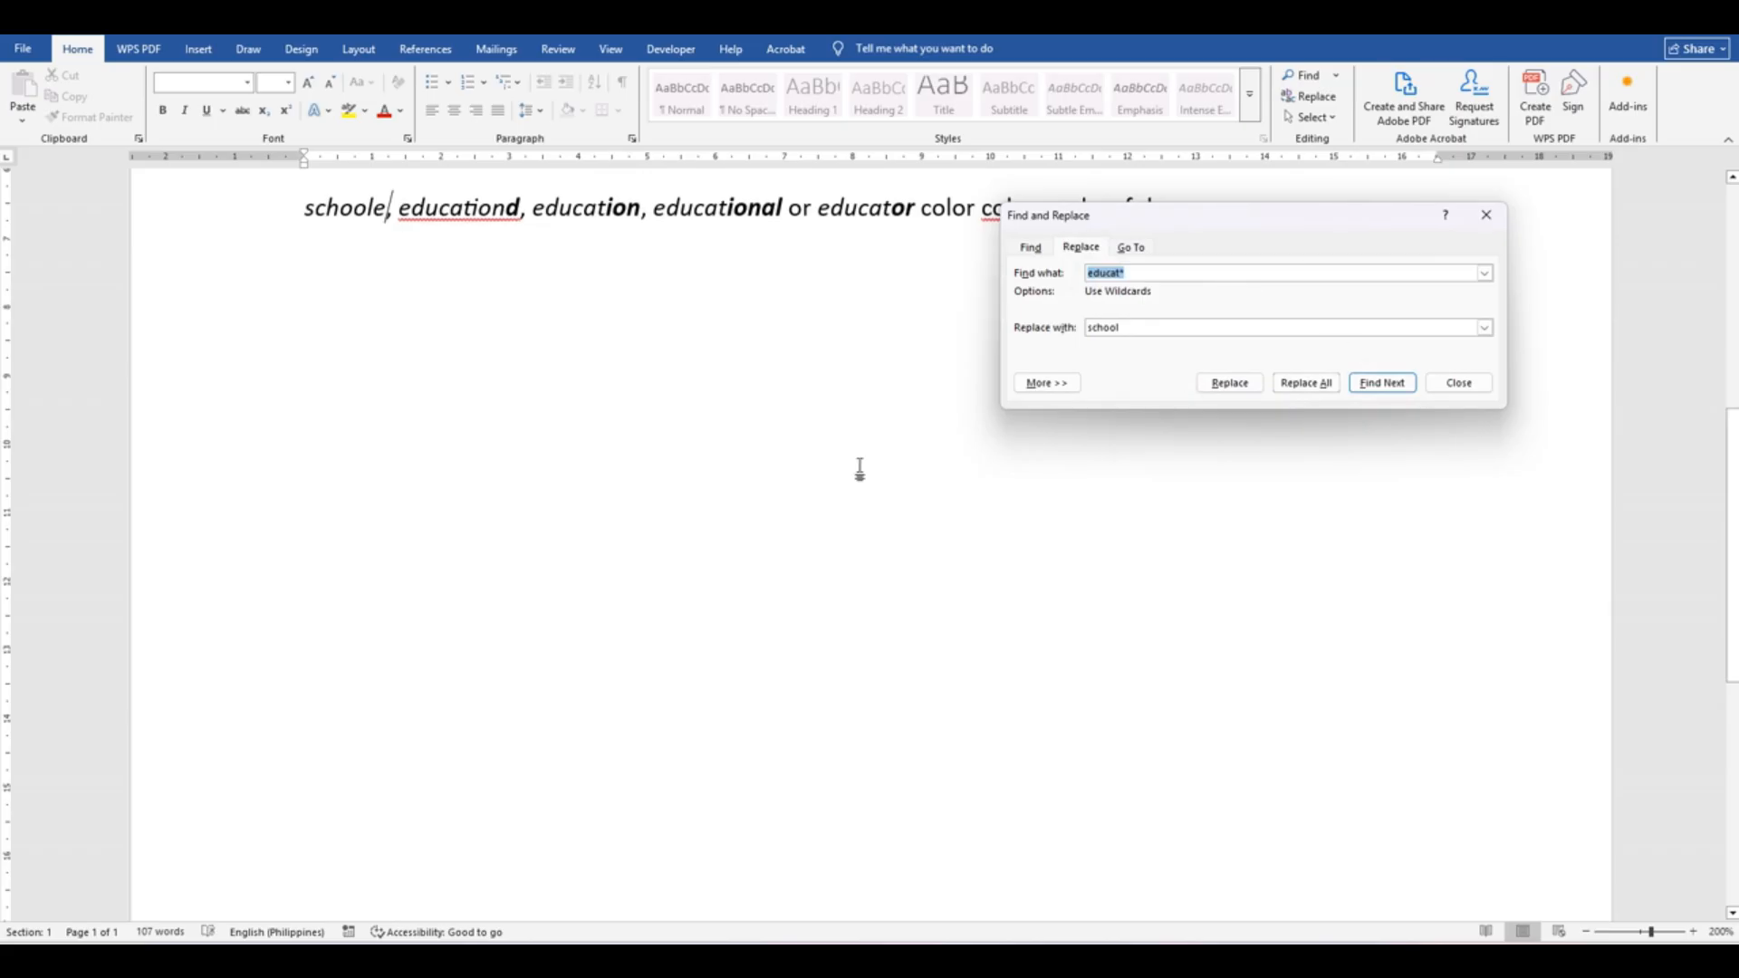
Replace the educat* matches in the second, third and fourth sample words with "school", and close Find and Replace
scroll(861, 474, up, 3)
scroll(432, 492, up, 1)
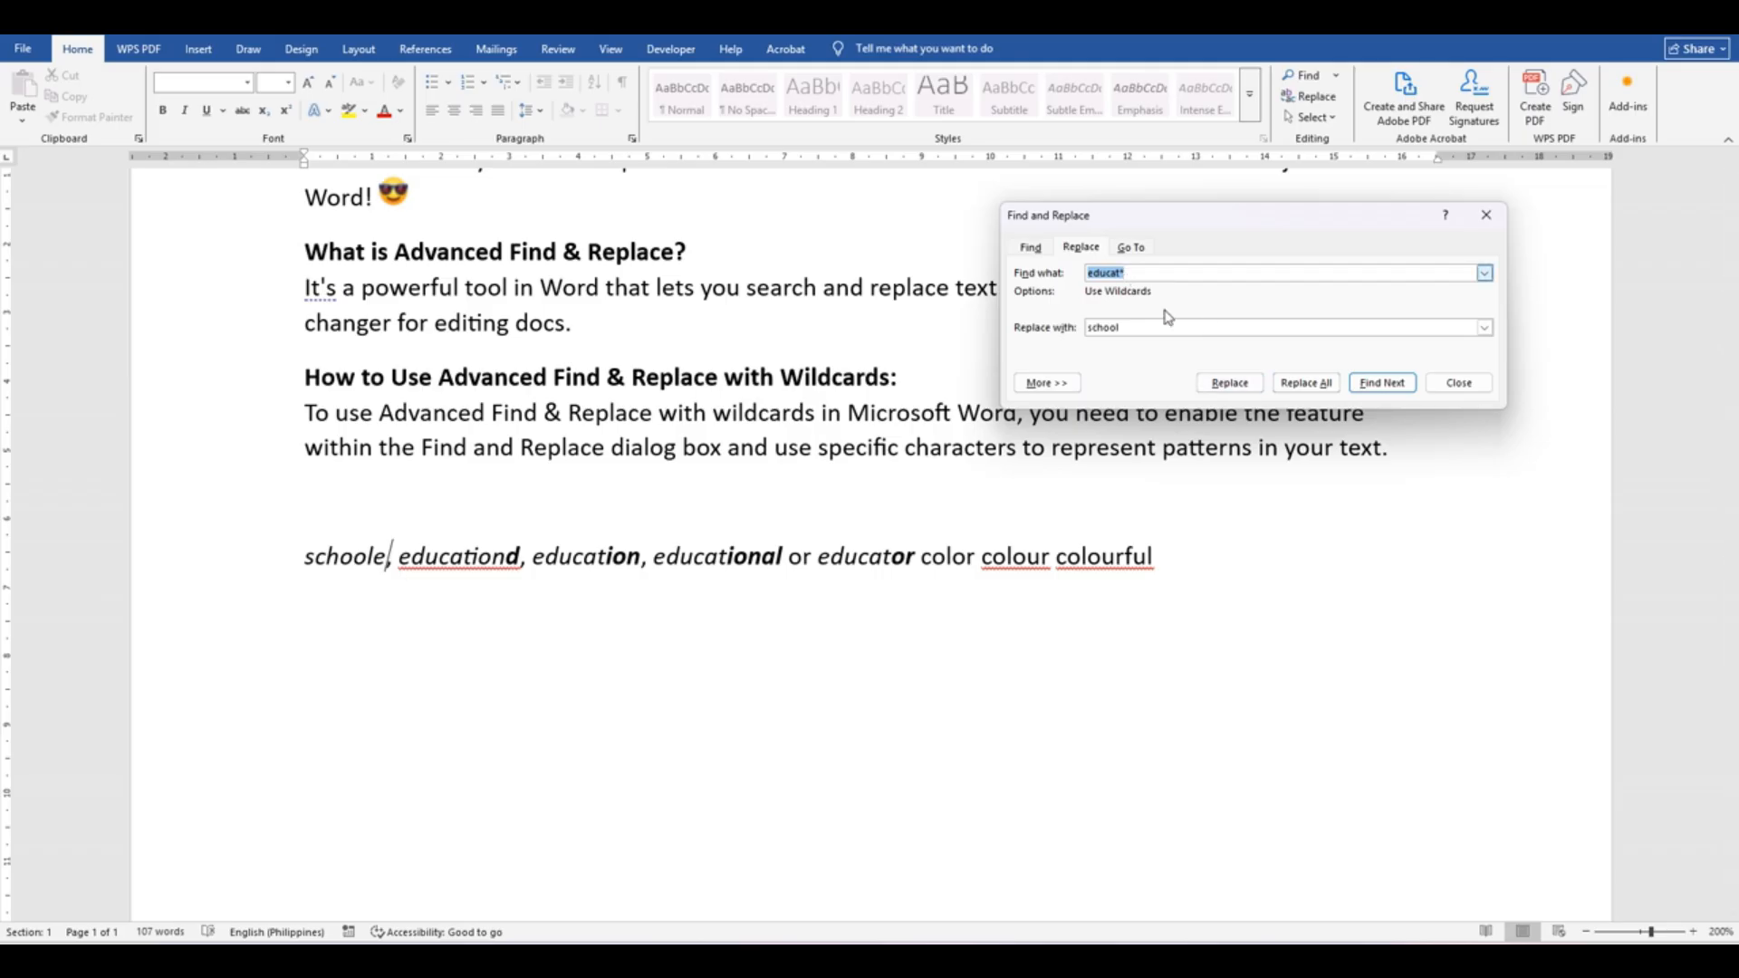
click(1230, 383)
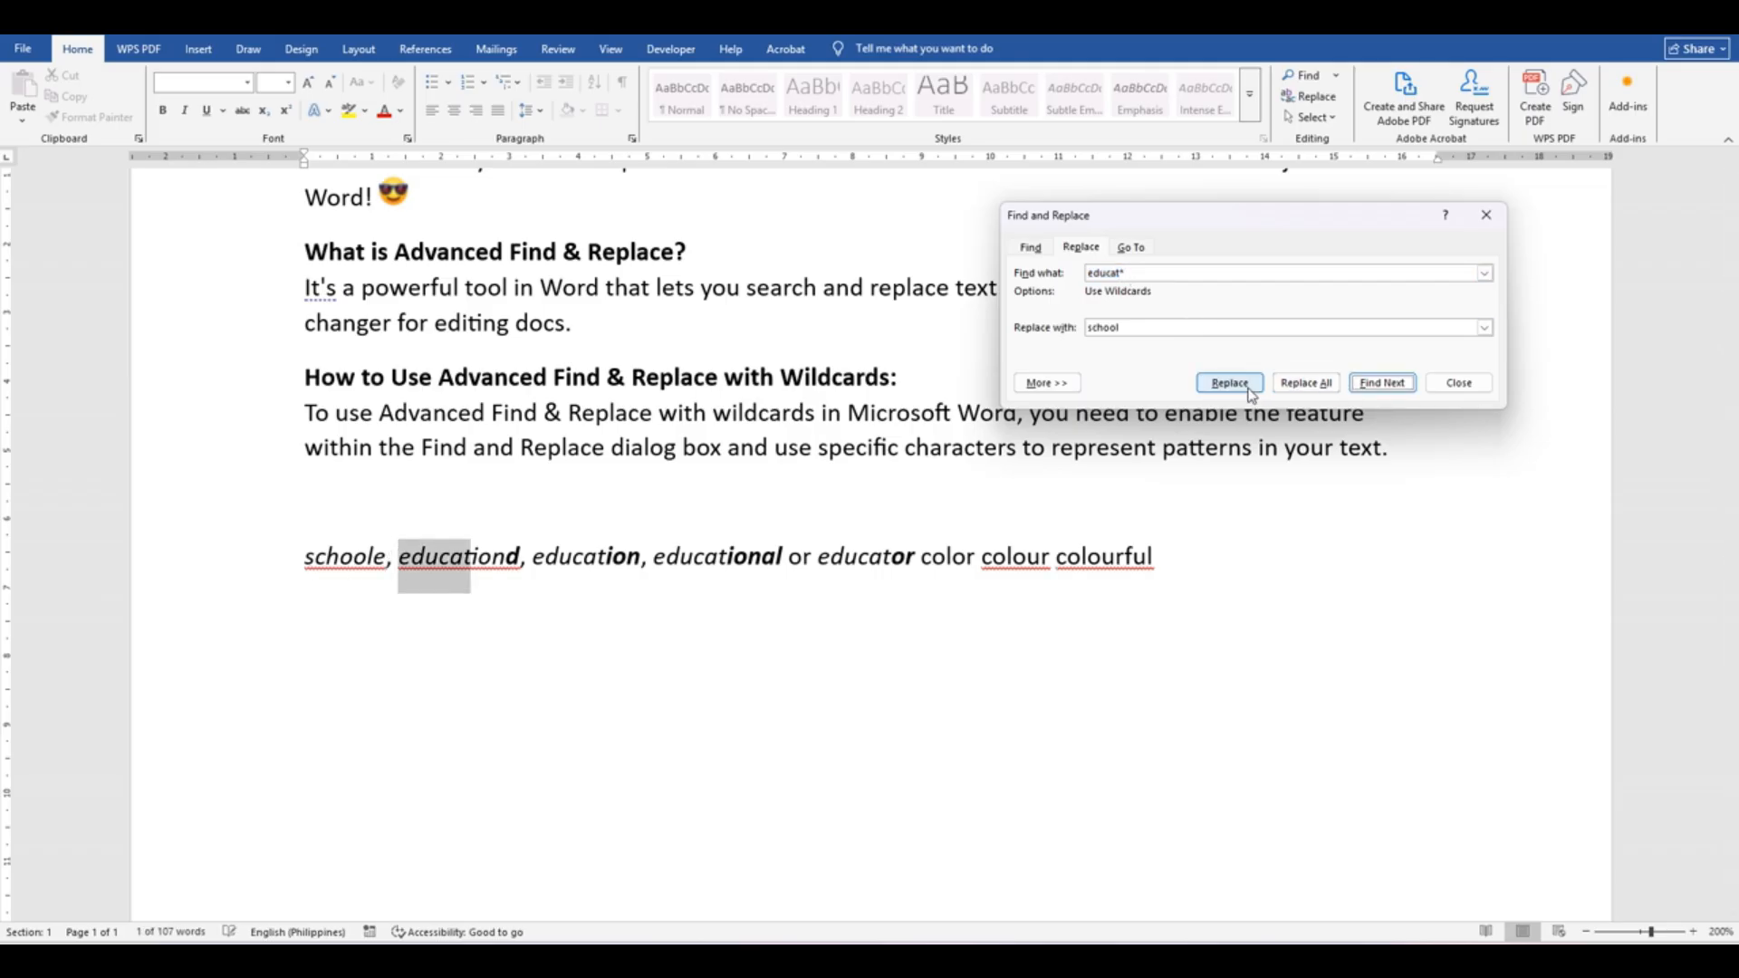
click(1248, 386)
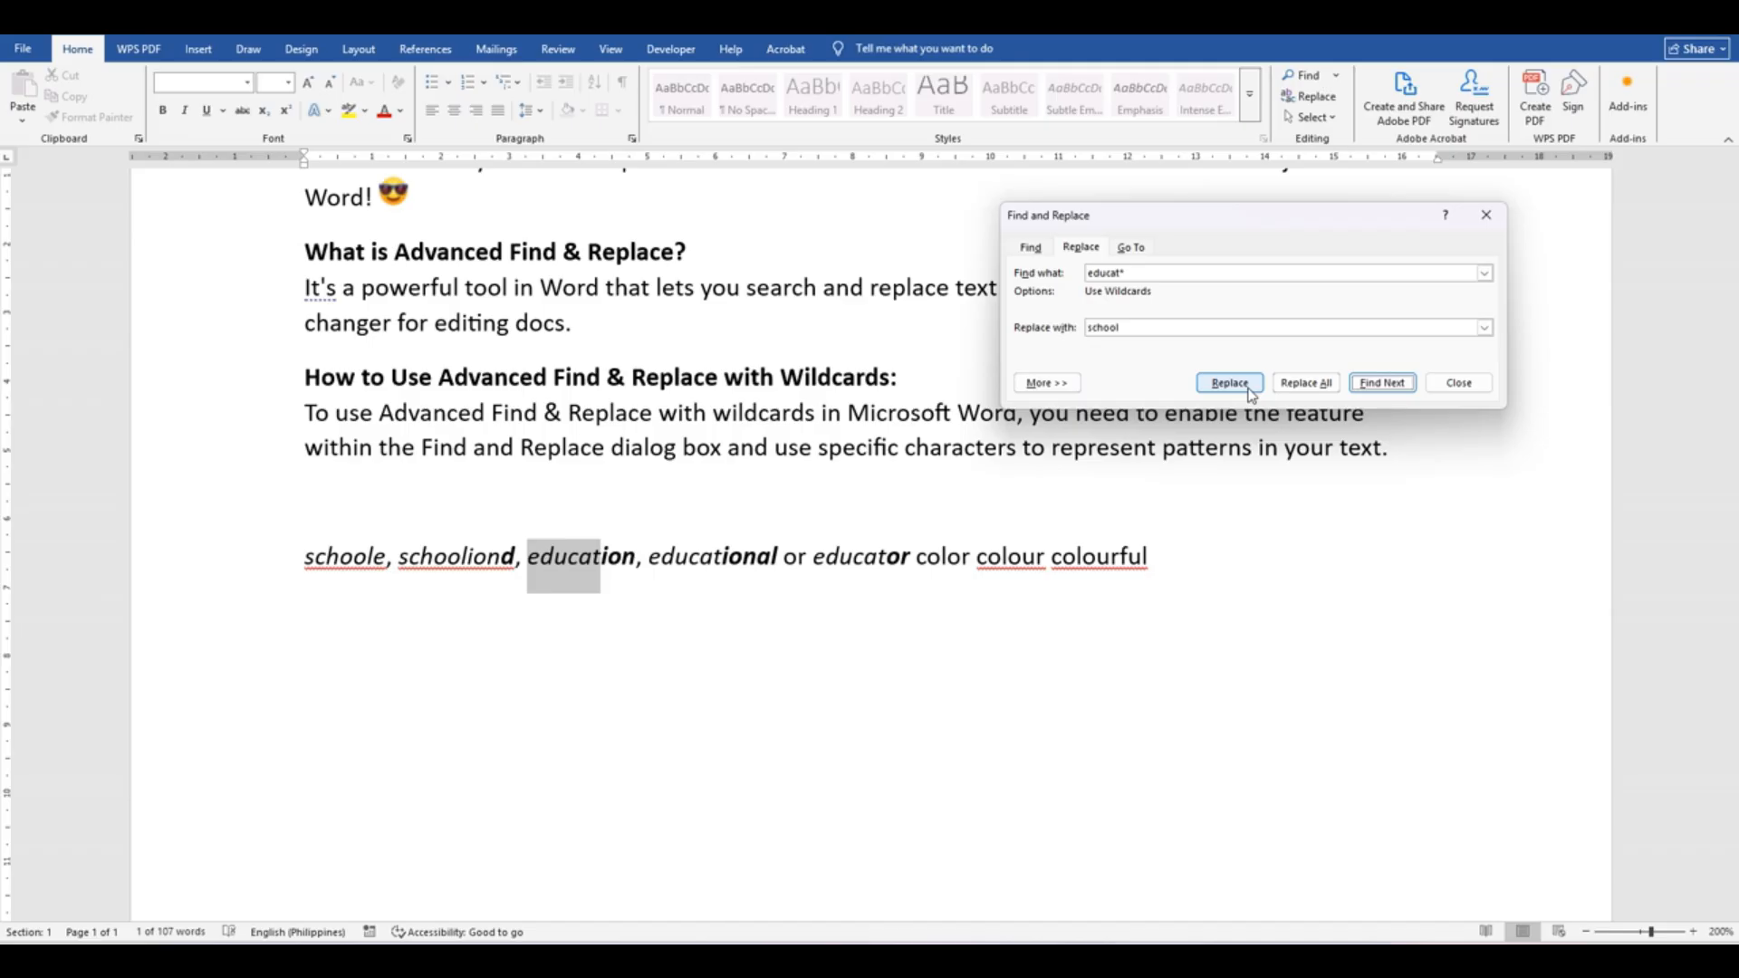
click(1248, 387)
click(1248, 387)
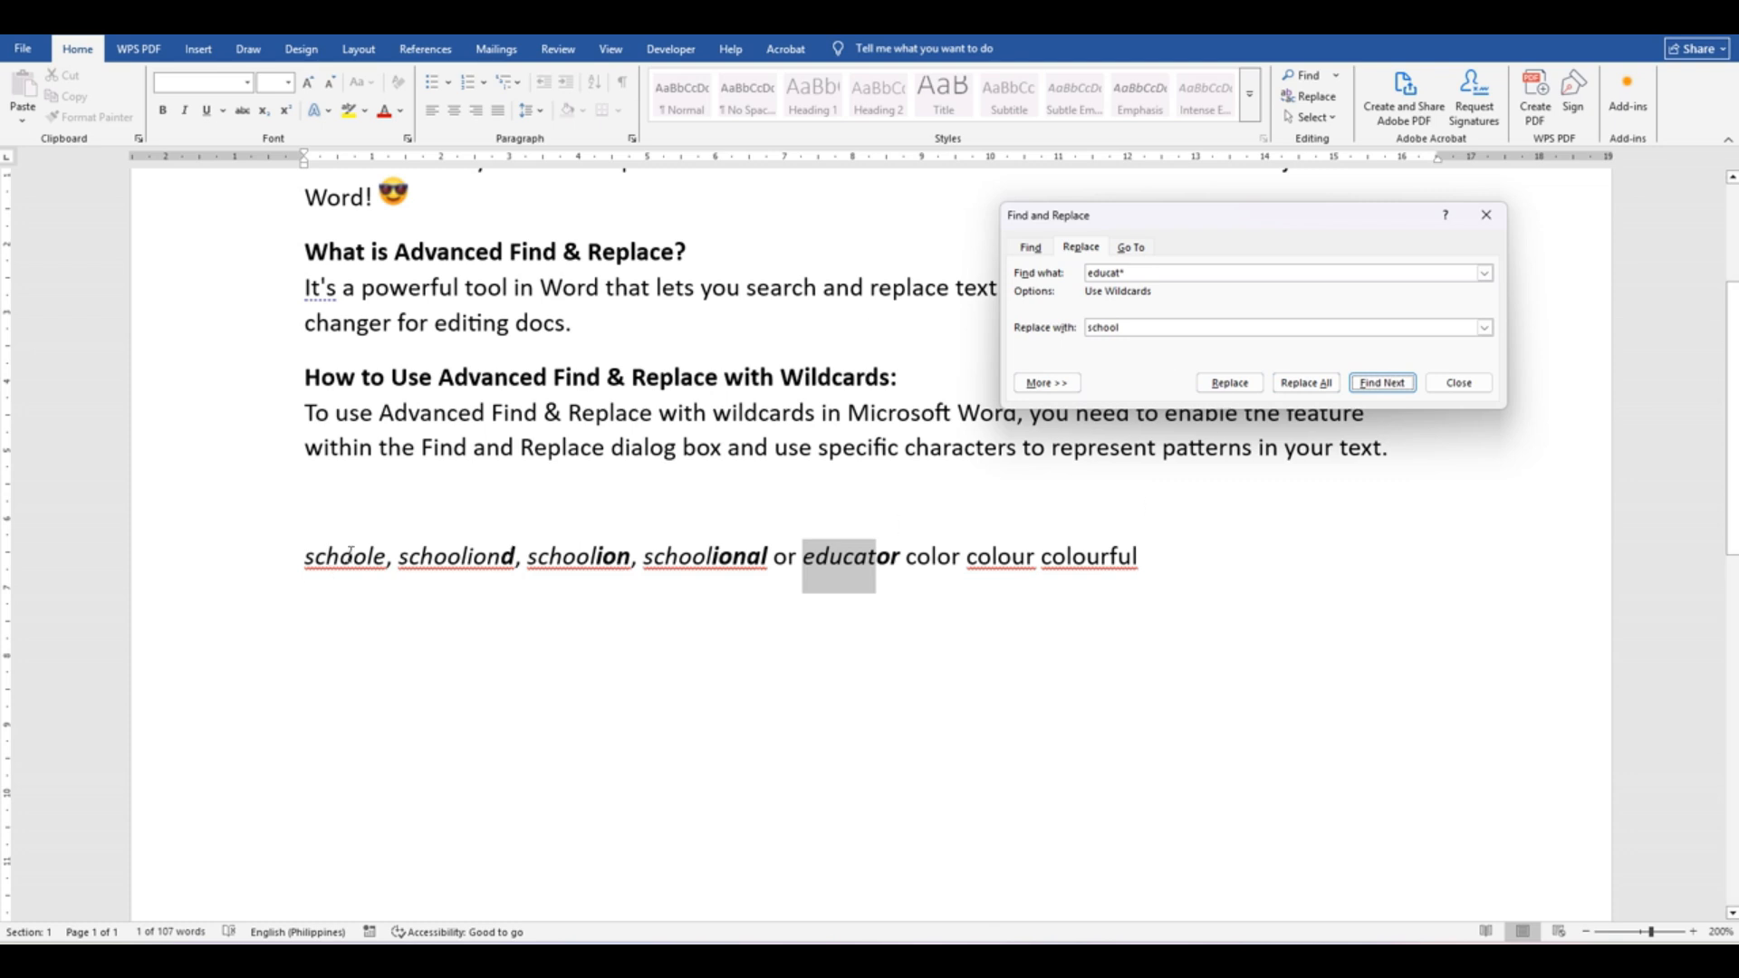
click(1453, 382)
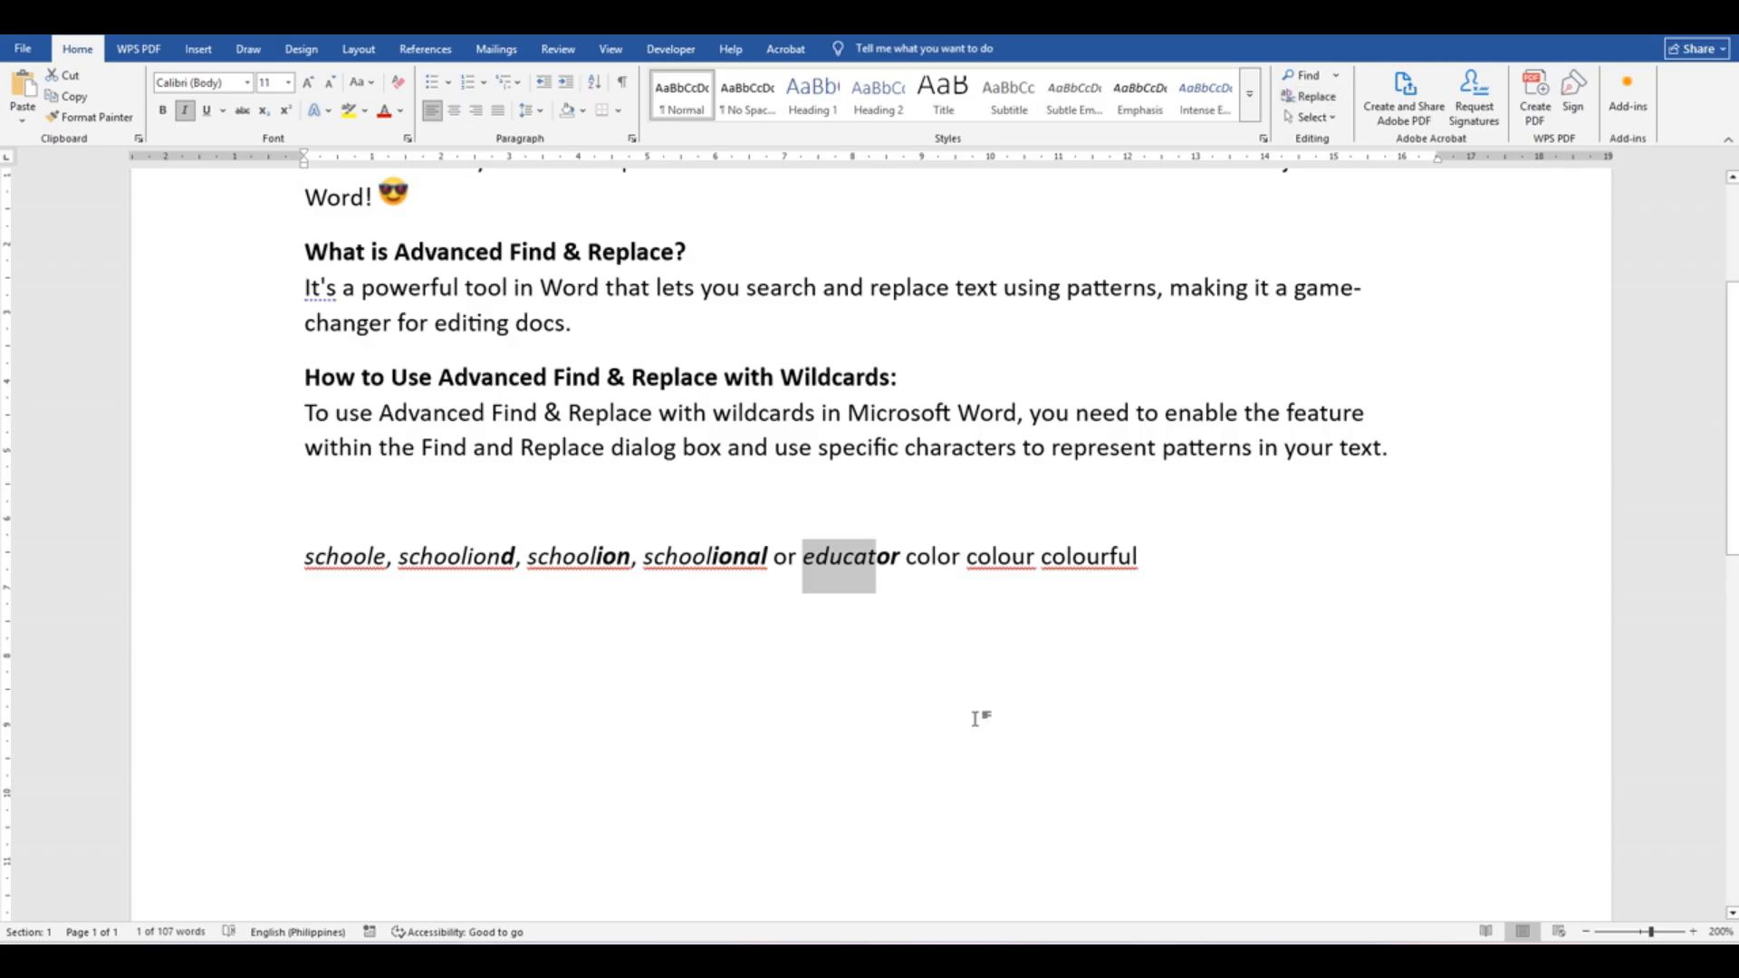
Reopen Find and Replace from the end of the sample line and set the search pattern to schoole*
click(1087, 558)
click(1160, 568)
click(1309, 96)
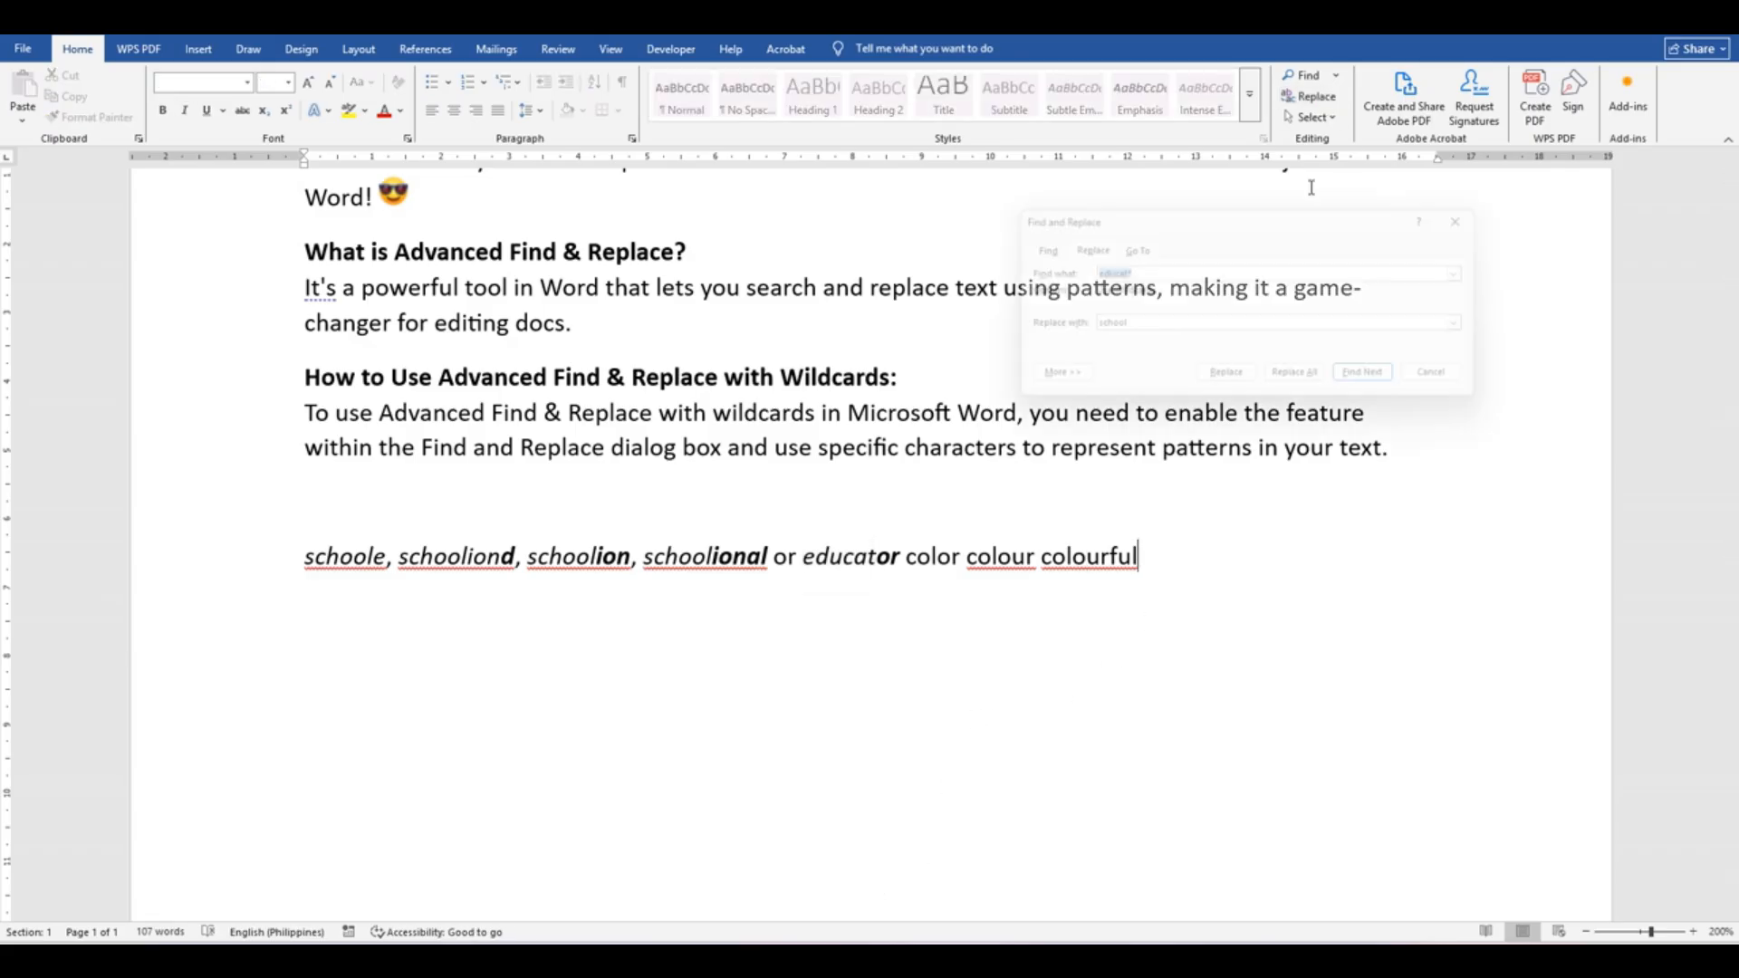
click(1155, 274)
key(BackSpace)
key(BackSpace)
key(BackSpace)
key(BackSpace)
key(BackSpace)
key(BackSpace)
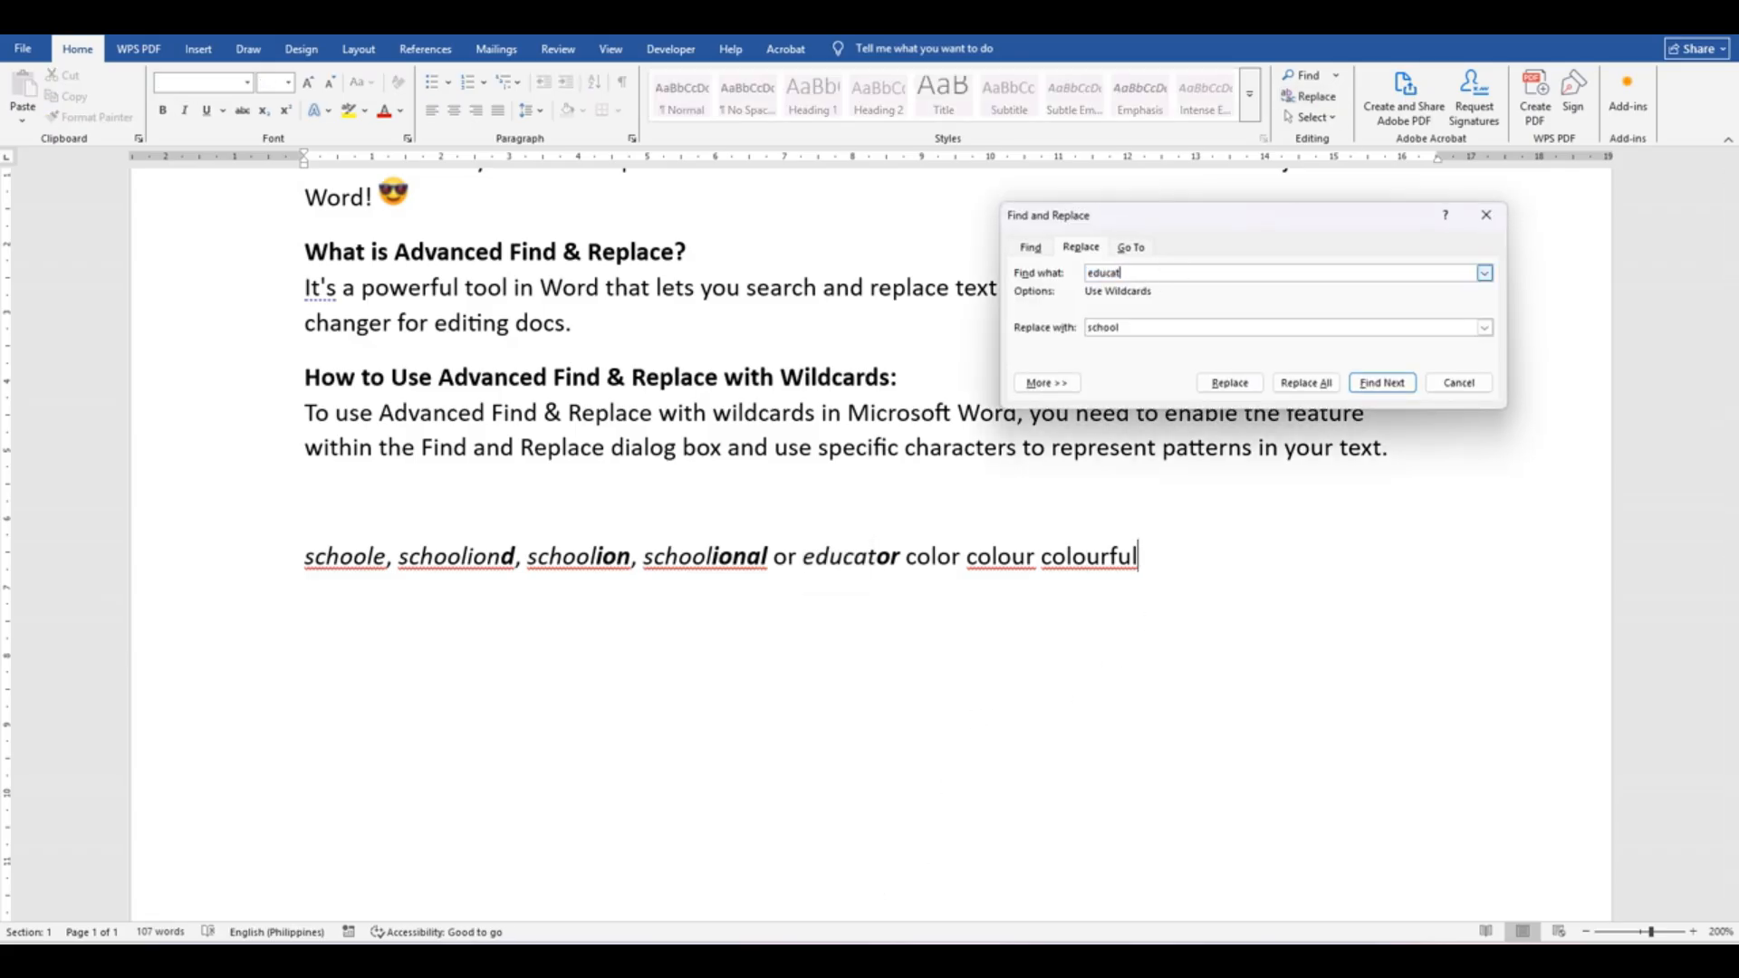
key(BackSpace)
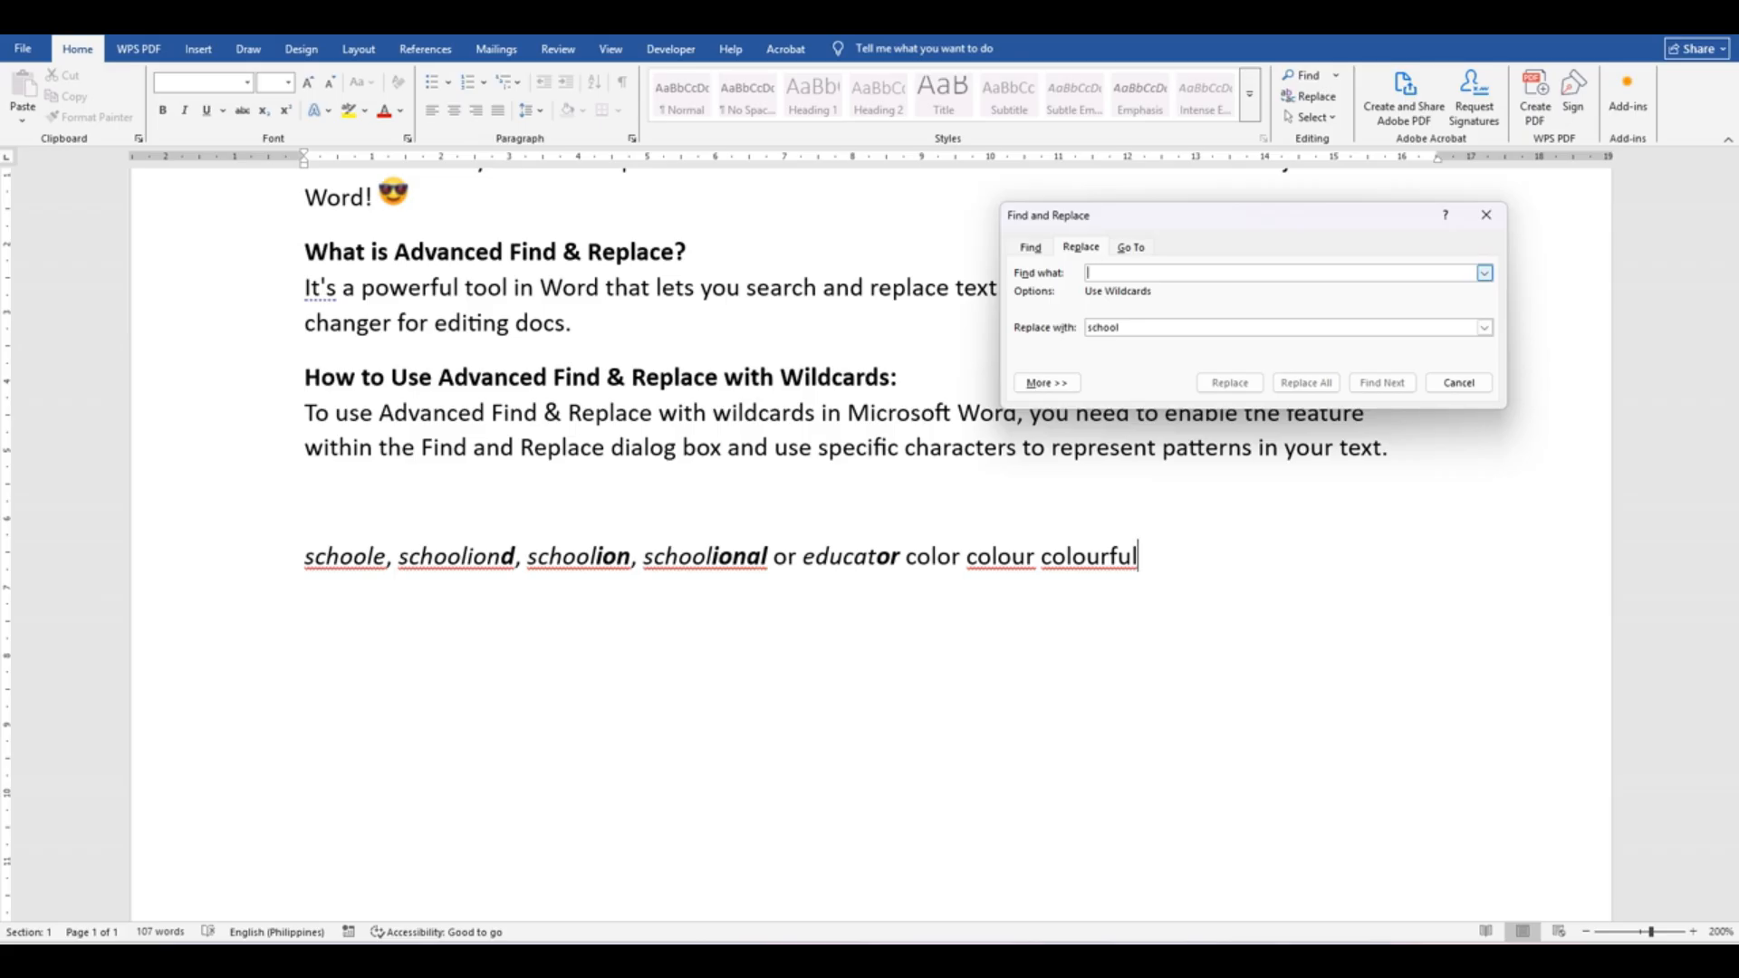
text(e)
key(BackSpace)
text(schoole*)
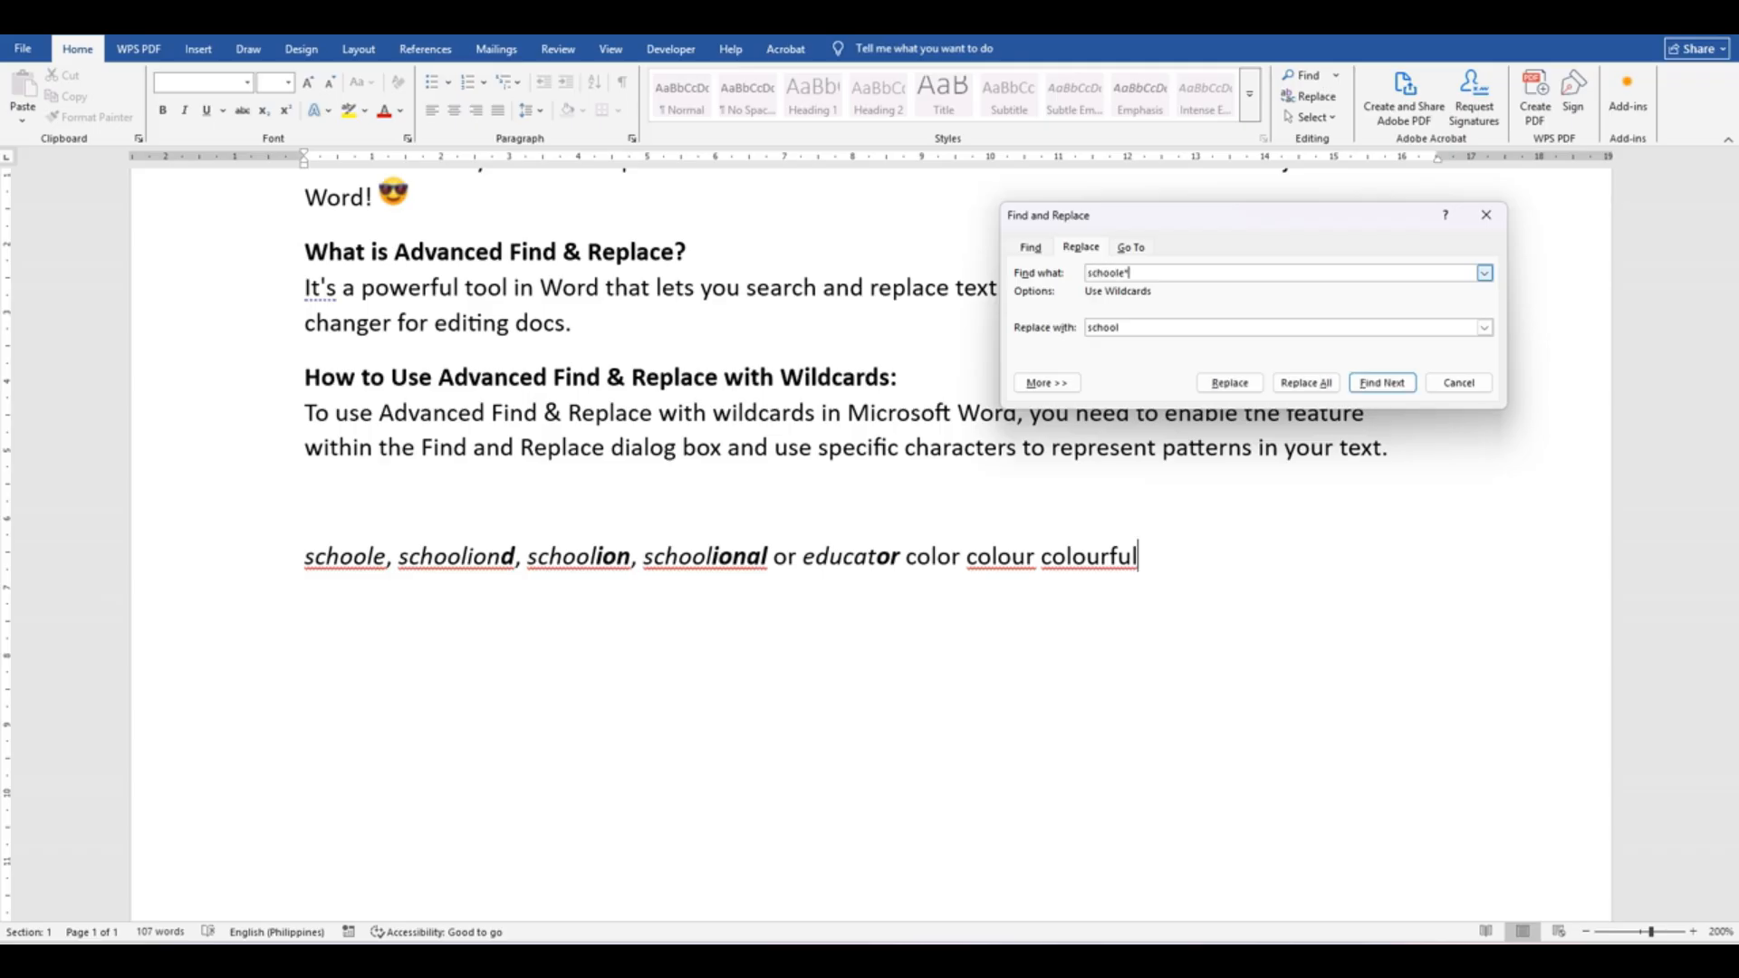
Replace the schoole* match at the start of the sample line with "educate"
key(Tab)
text(educate)
click(1247, 385)
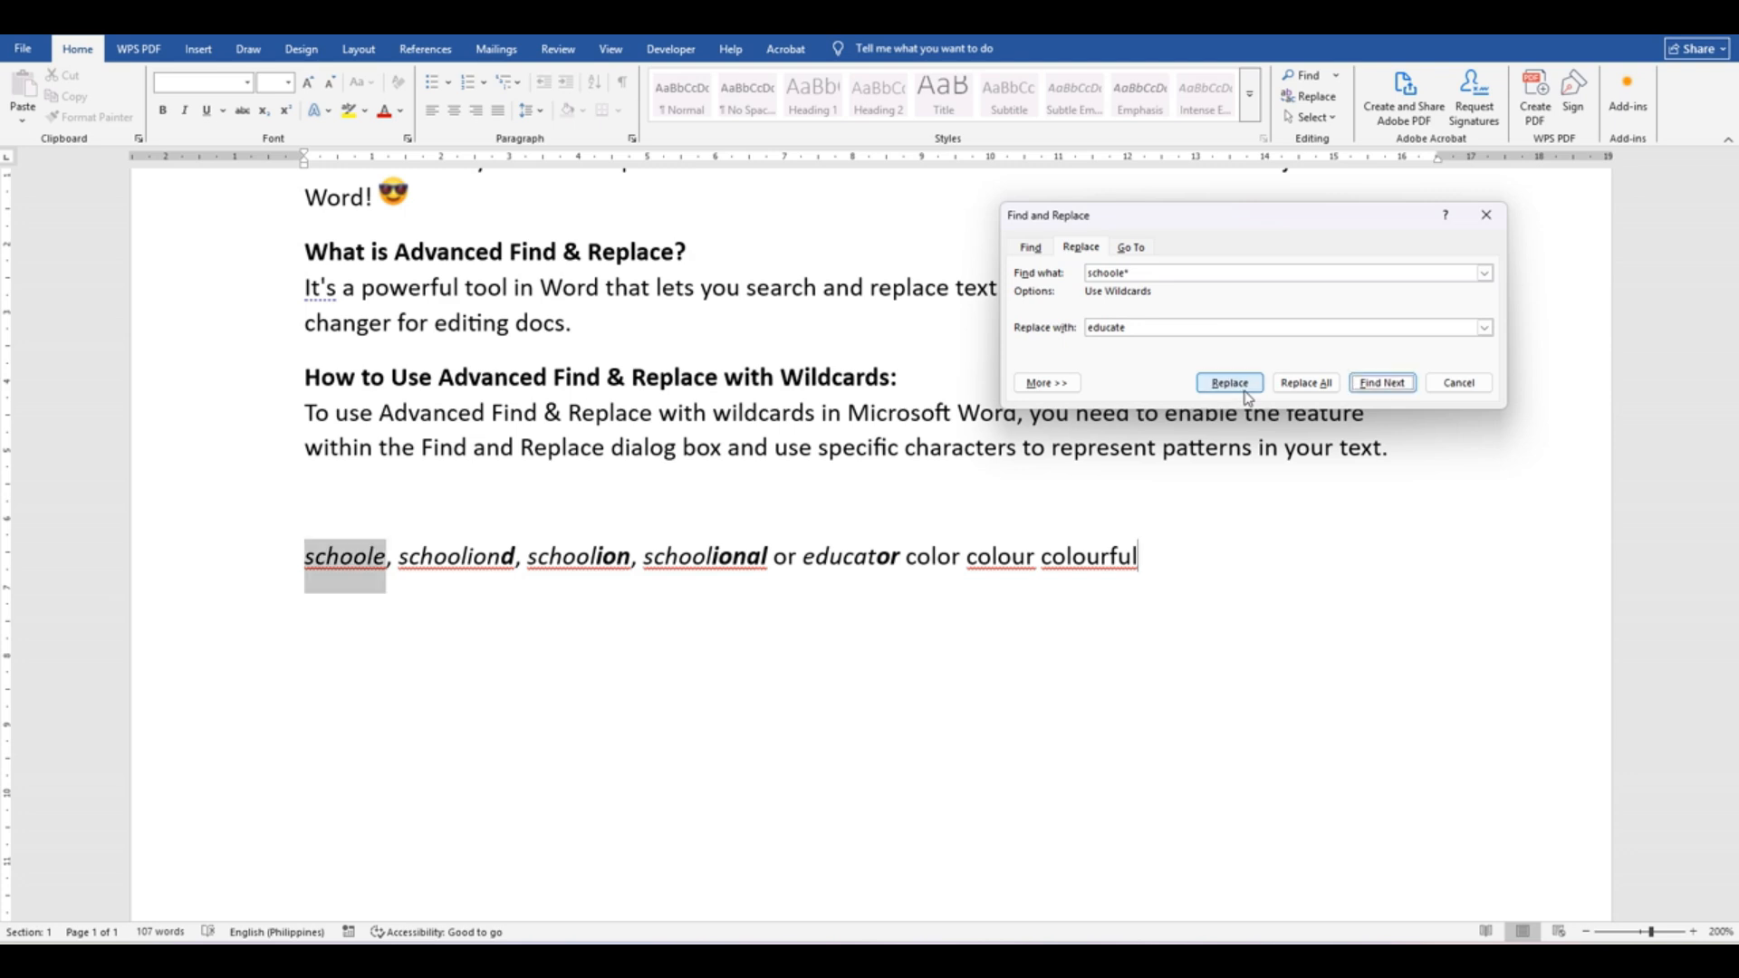
click(1229, 383)
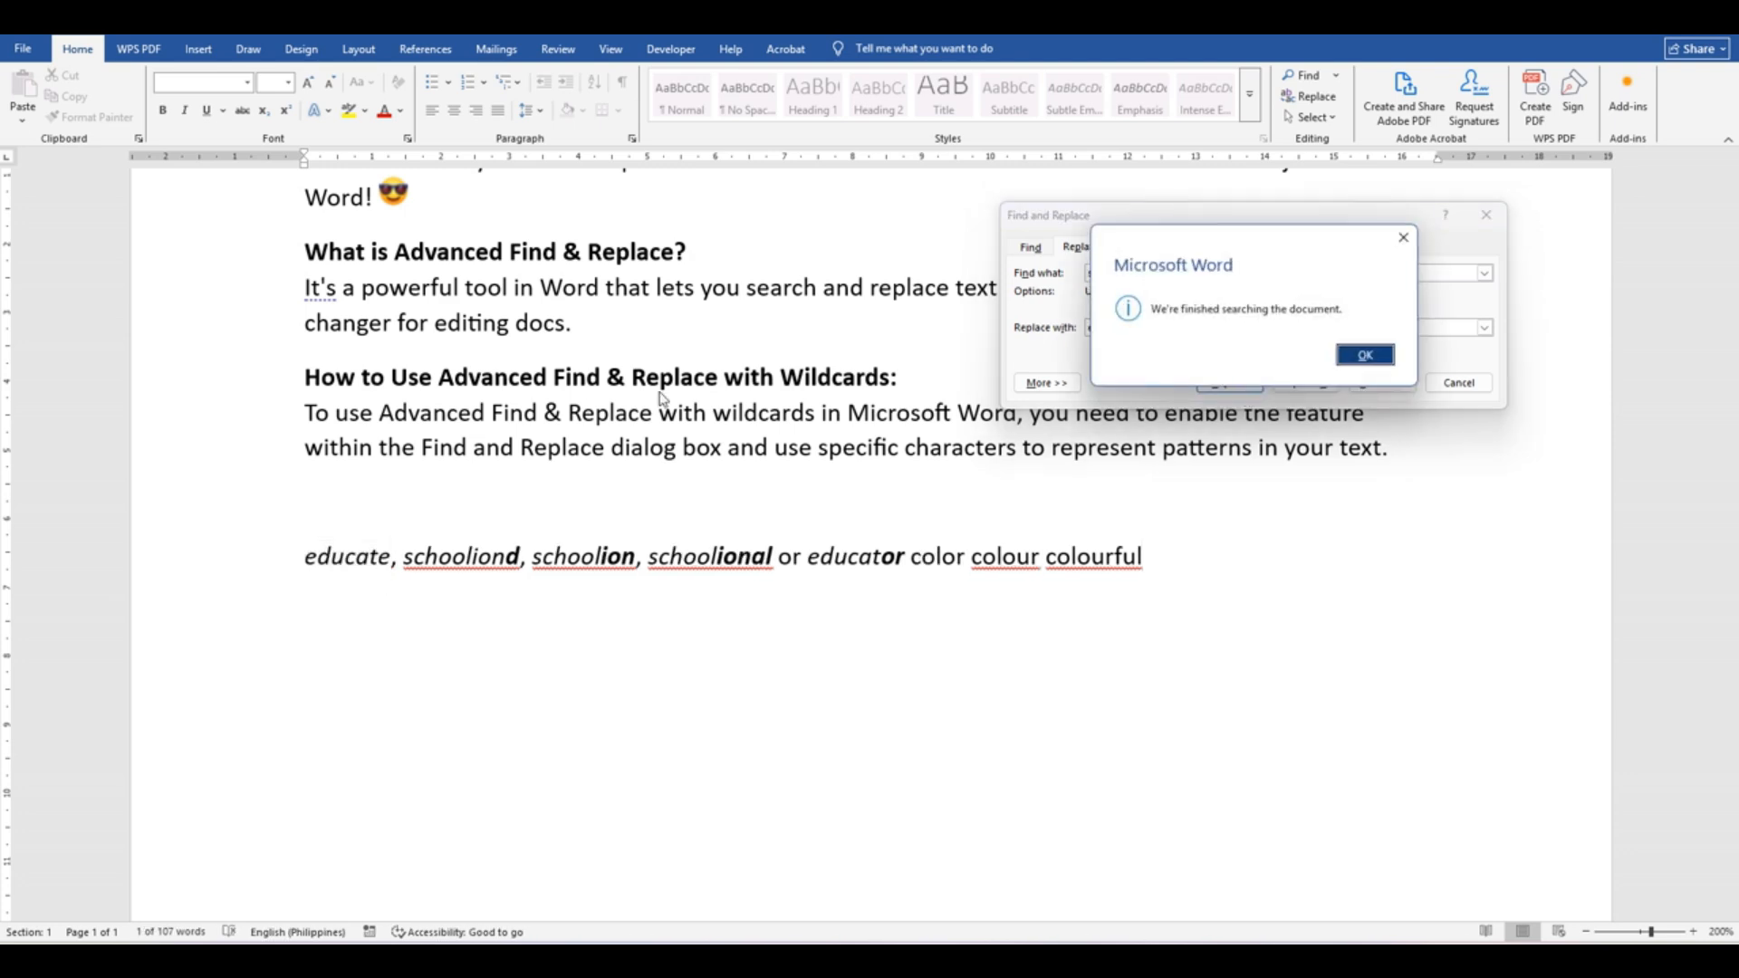
click(1367, 361)
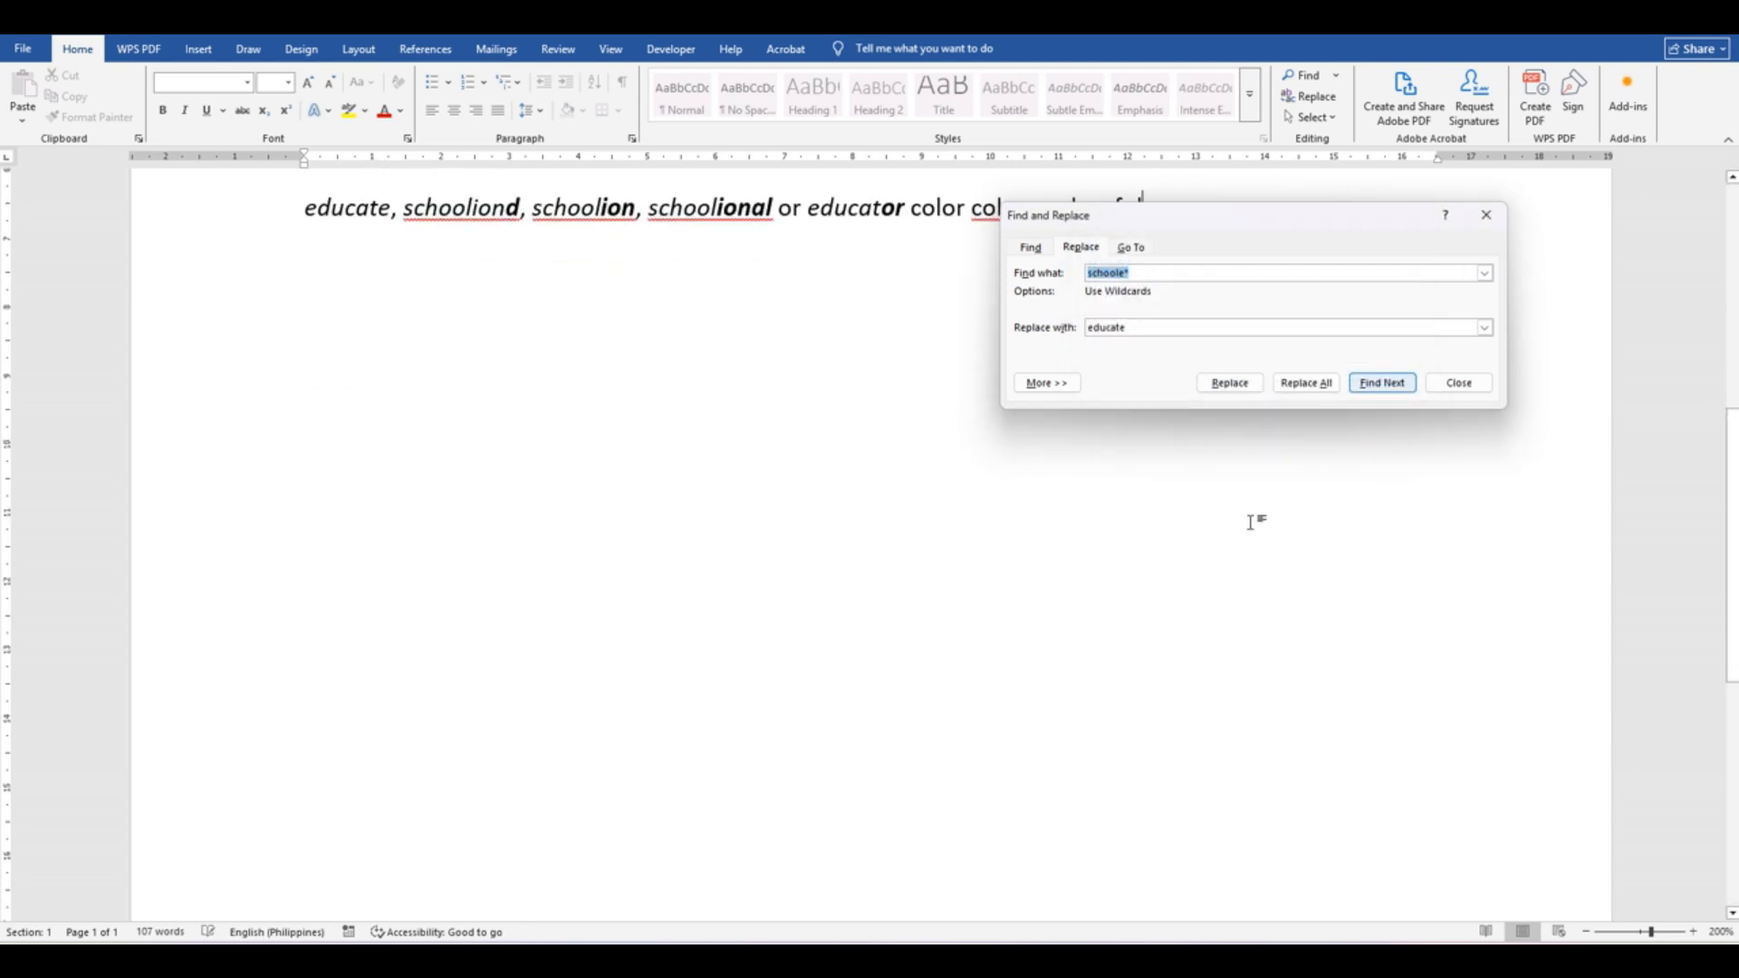
Empty the search pattern and the replacement text in Find and Replace for a new example
scroll(1250, 520, up, 5)
click(1153, 274)
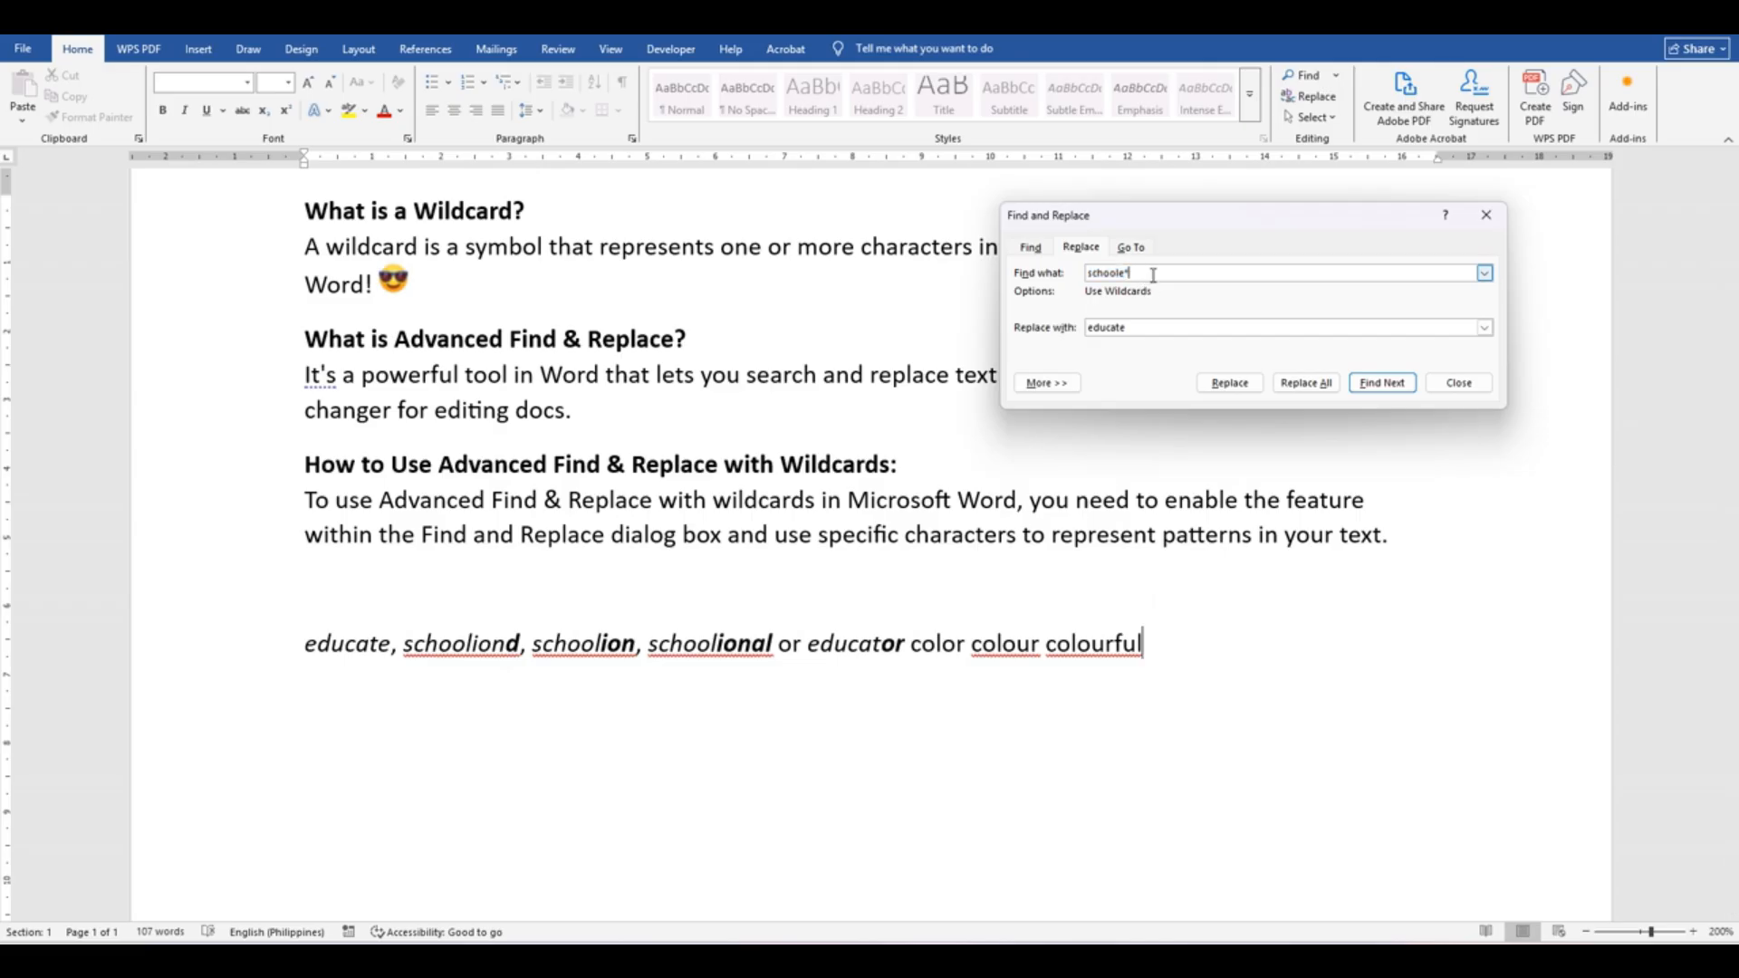
key(BackSpace)
key(BackSpace)
key(BackSpace)
key(BackSpace)
key(BackSpace)
key(BackSpace)
key(BackSpace)
key(BackSpace)
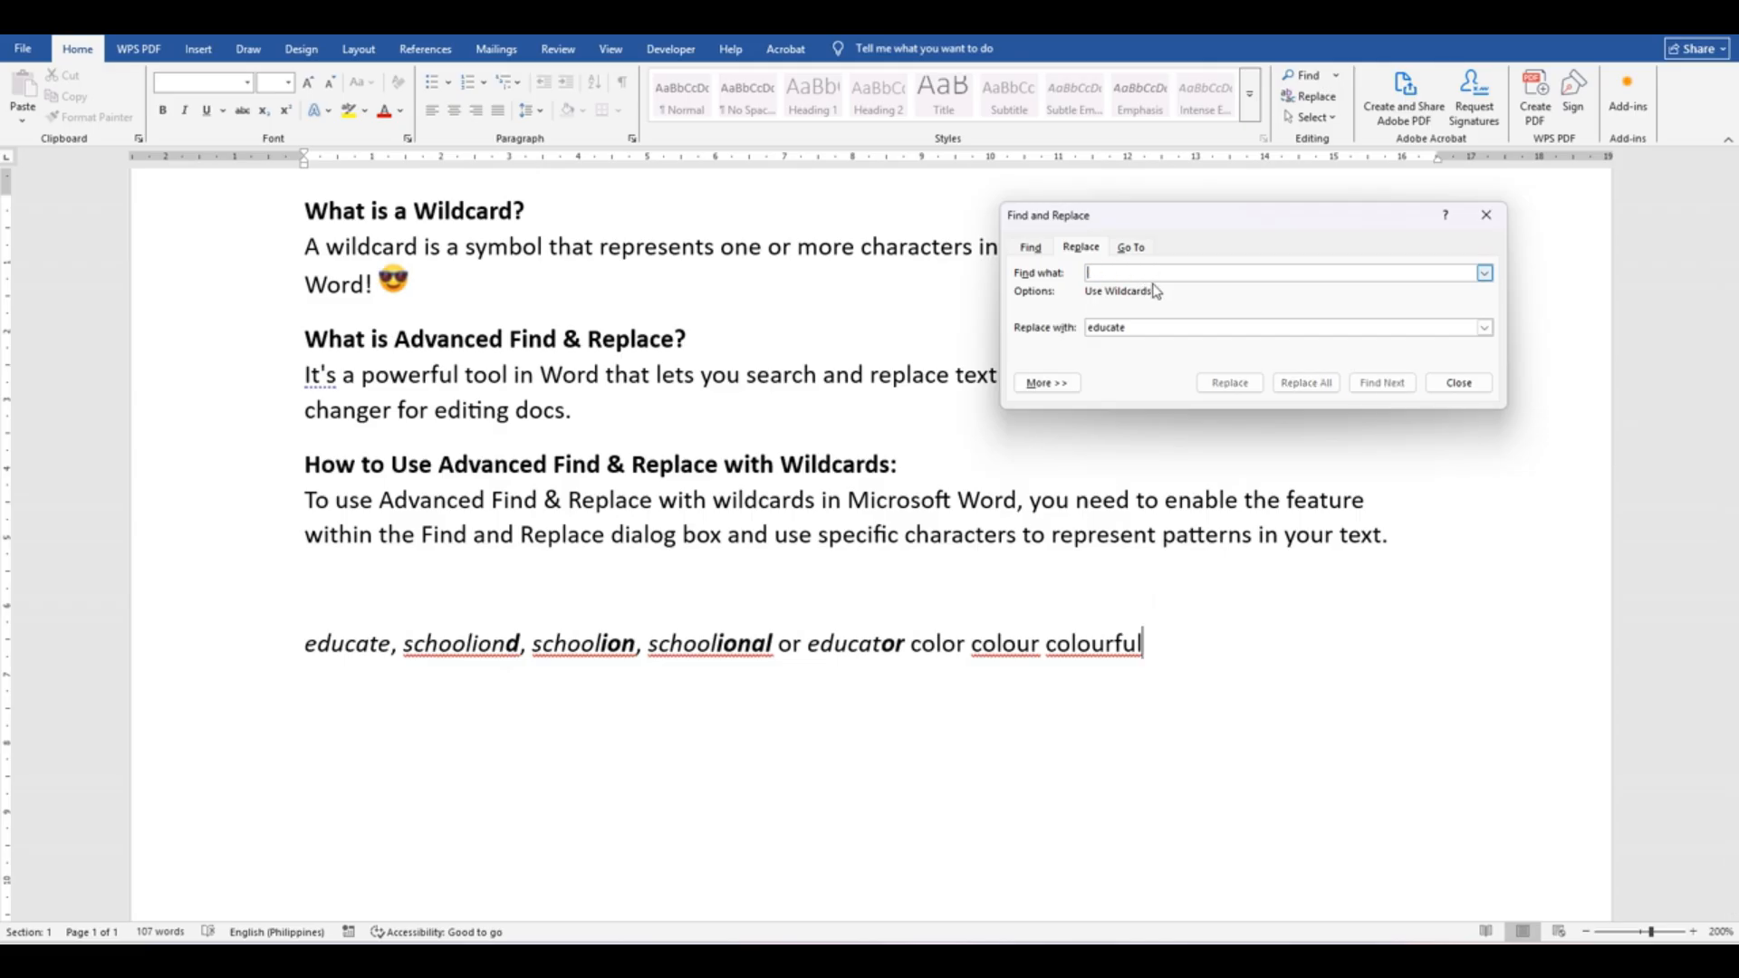
click(1132, 330)
key(BackSpace)
key(BackSpace)
key(BackSpace)
key(BackSpace)
key(BackSpace)
key(BackSpace)
key(BackSpace)
Set the search pattern in Find and Replace to colo?r to target the color words closing the sample line
click(913, 643)
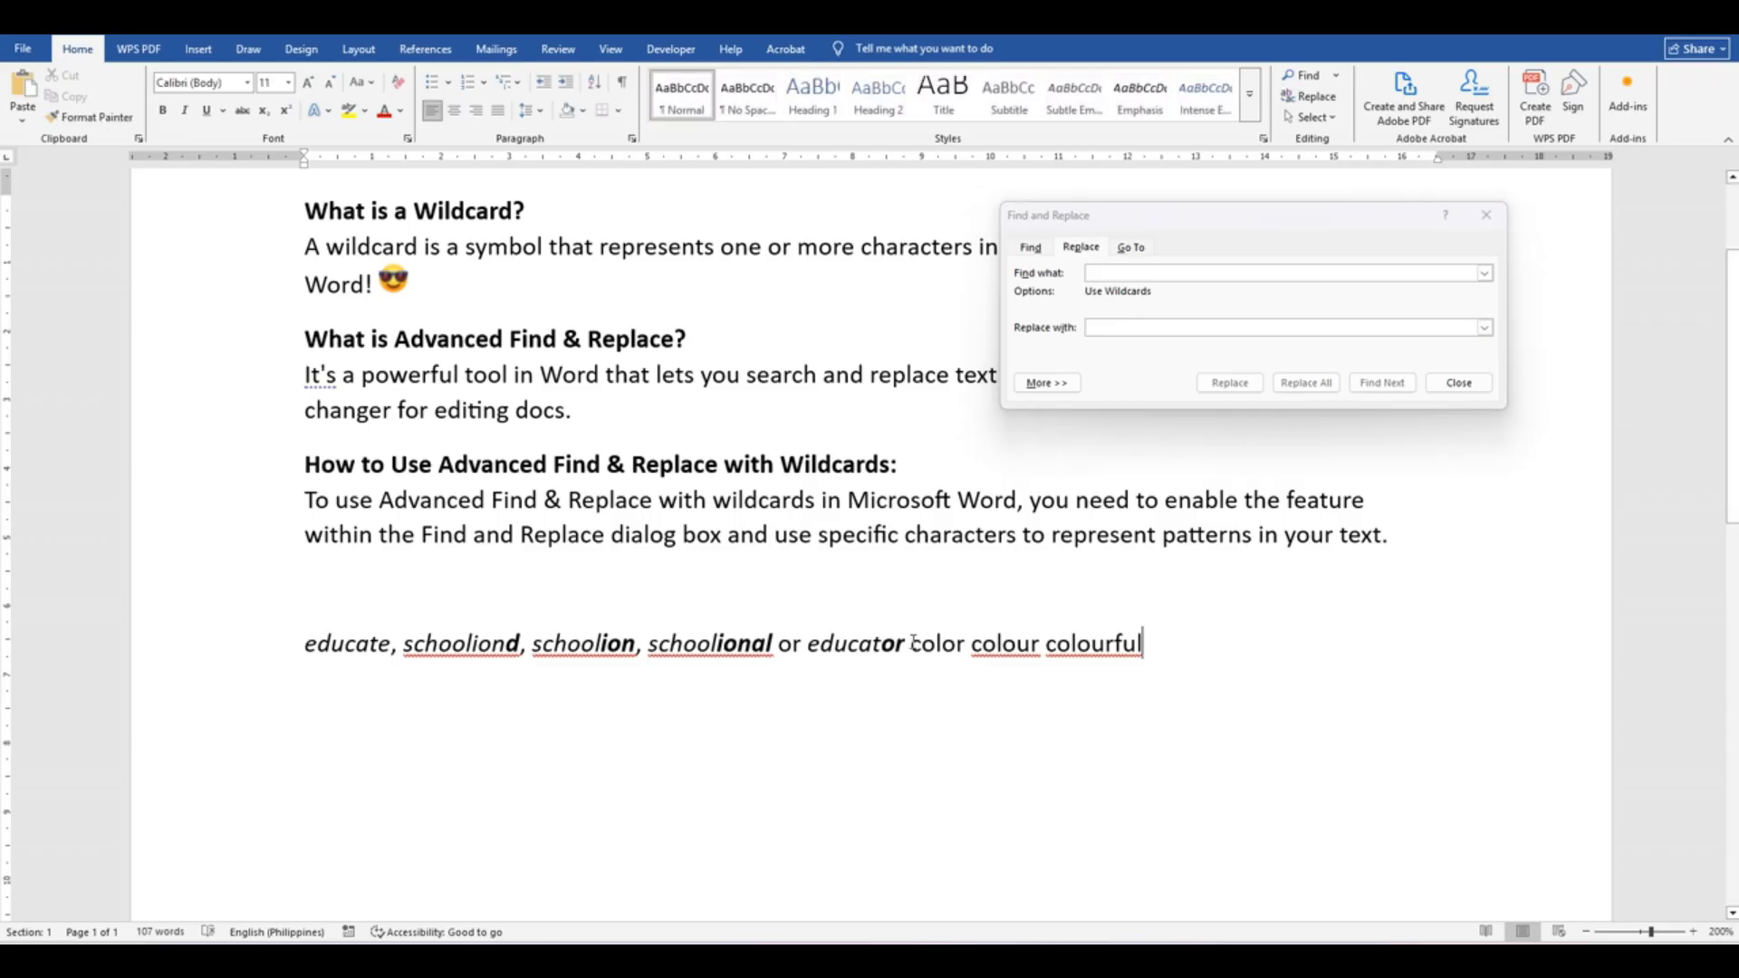
drag(910, 643, 1144, 643)
click(1253, 643)
click(1137, 274)
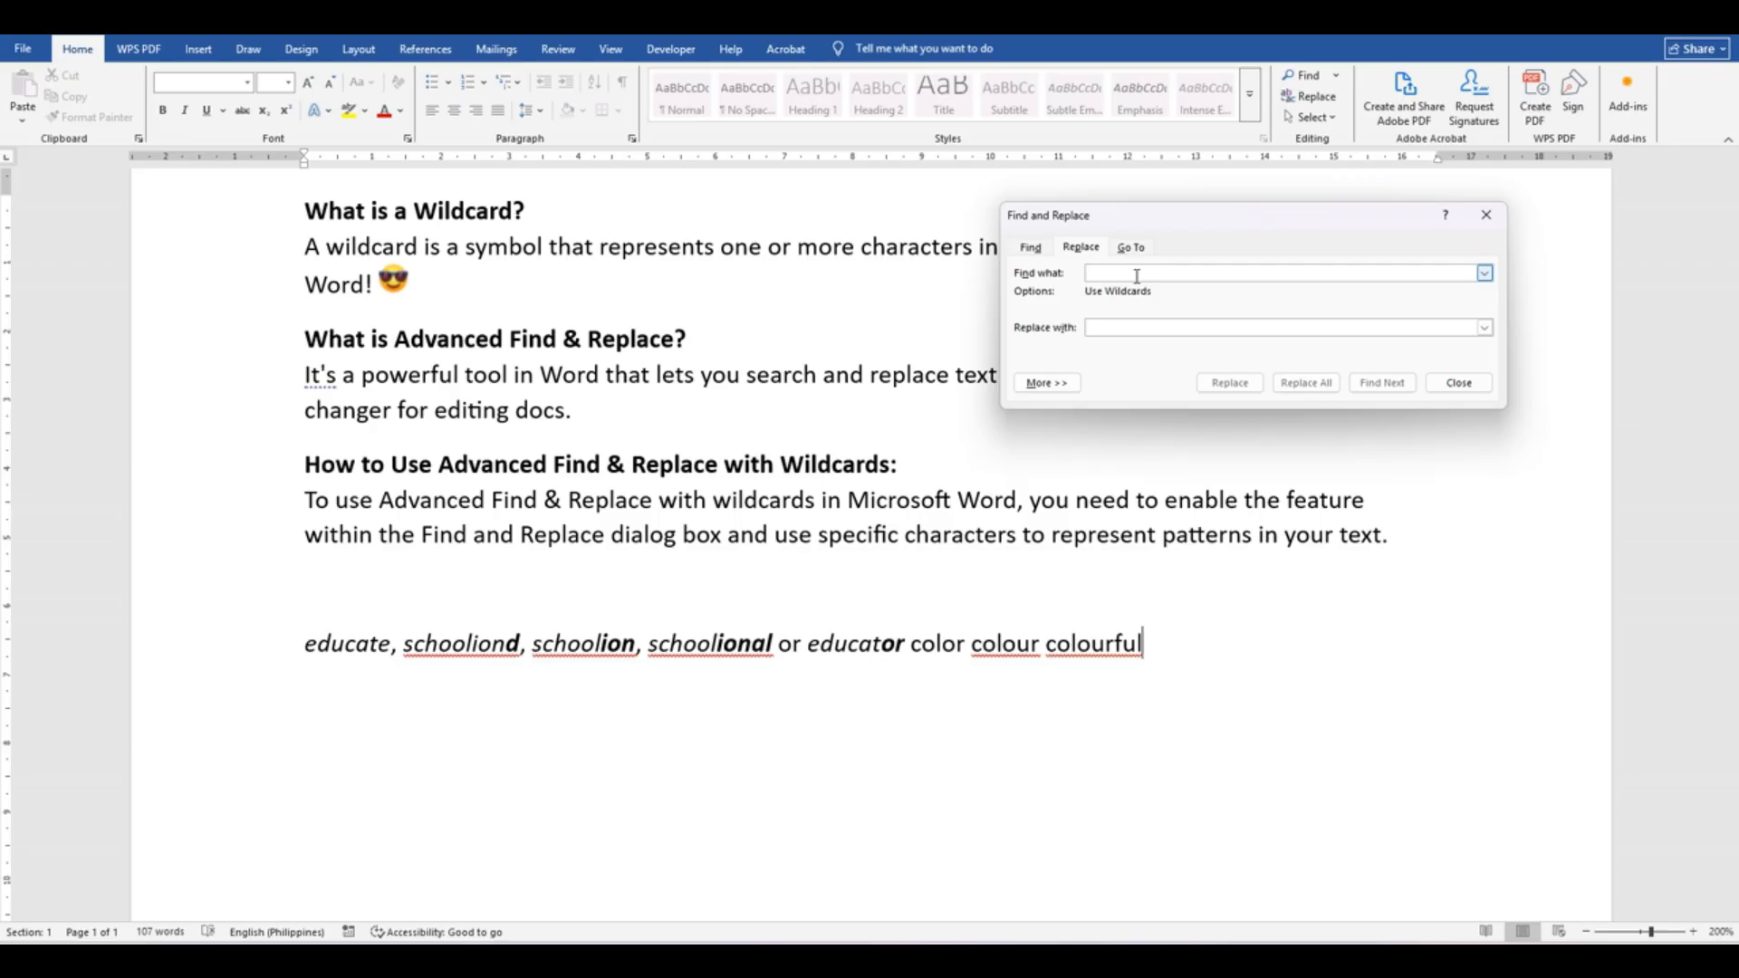
text(col)
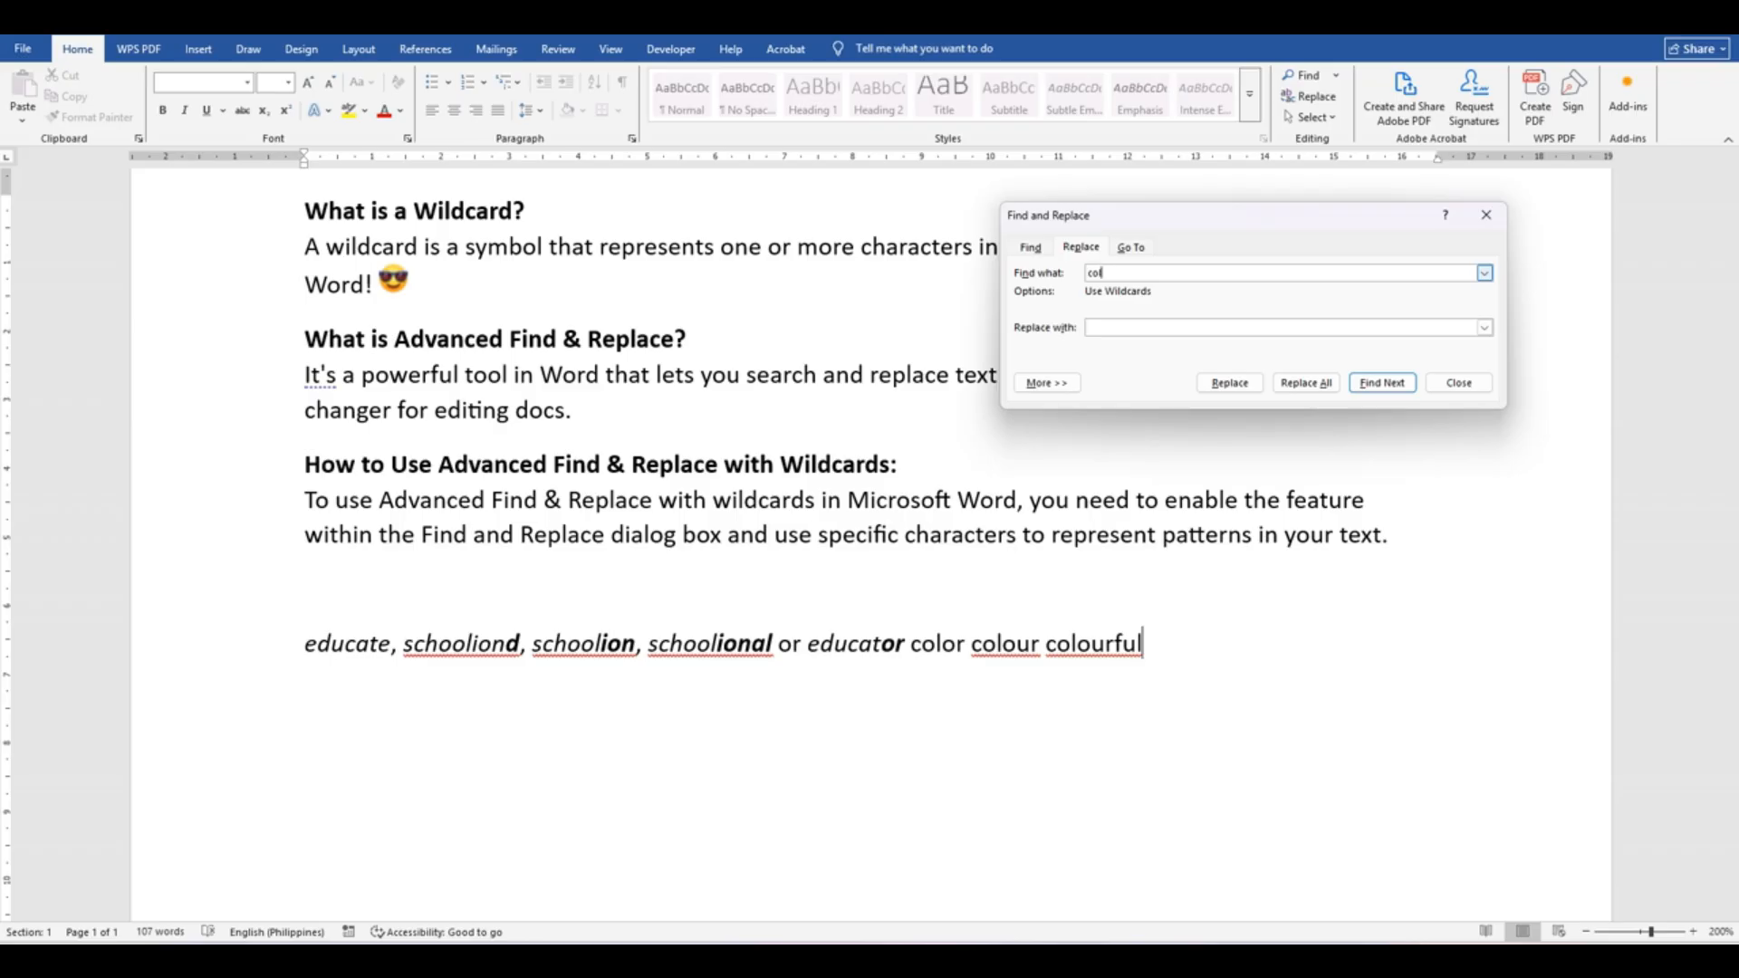
text(?)
text(o)
text(?rd)
Step through the colo?r matches in the sample line until the search ends, and close Find and Replace
click(1382, 383)
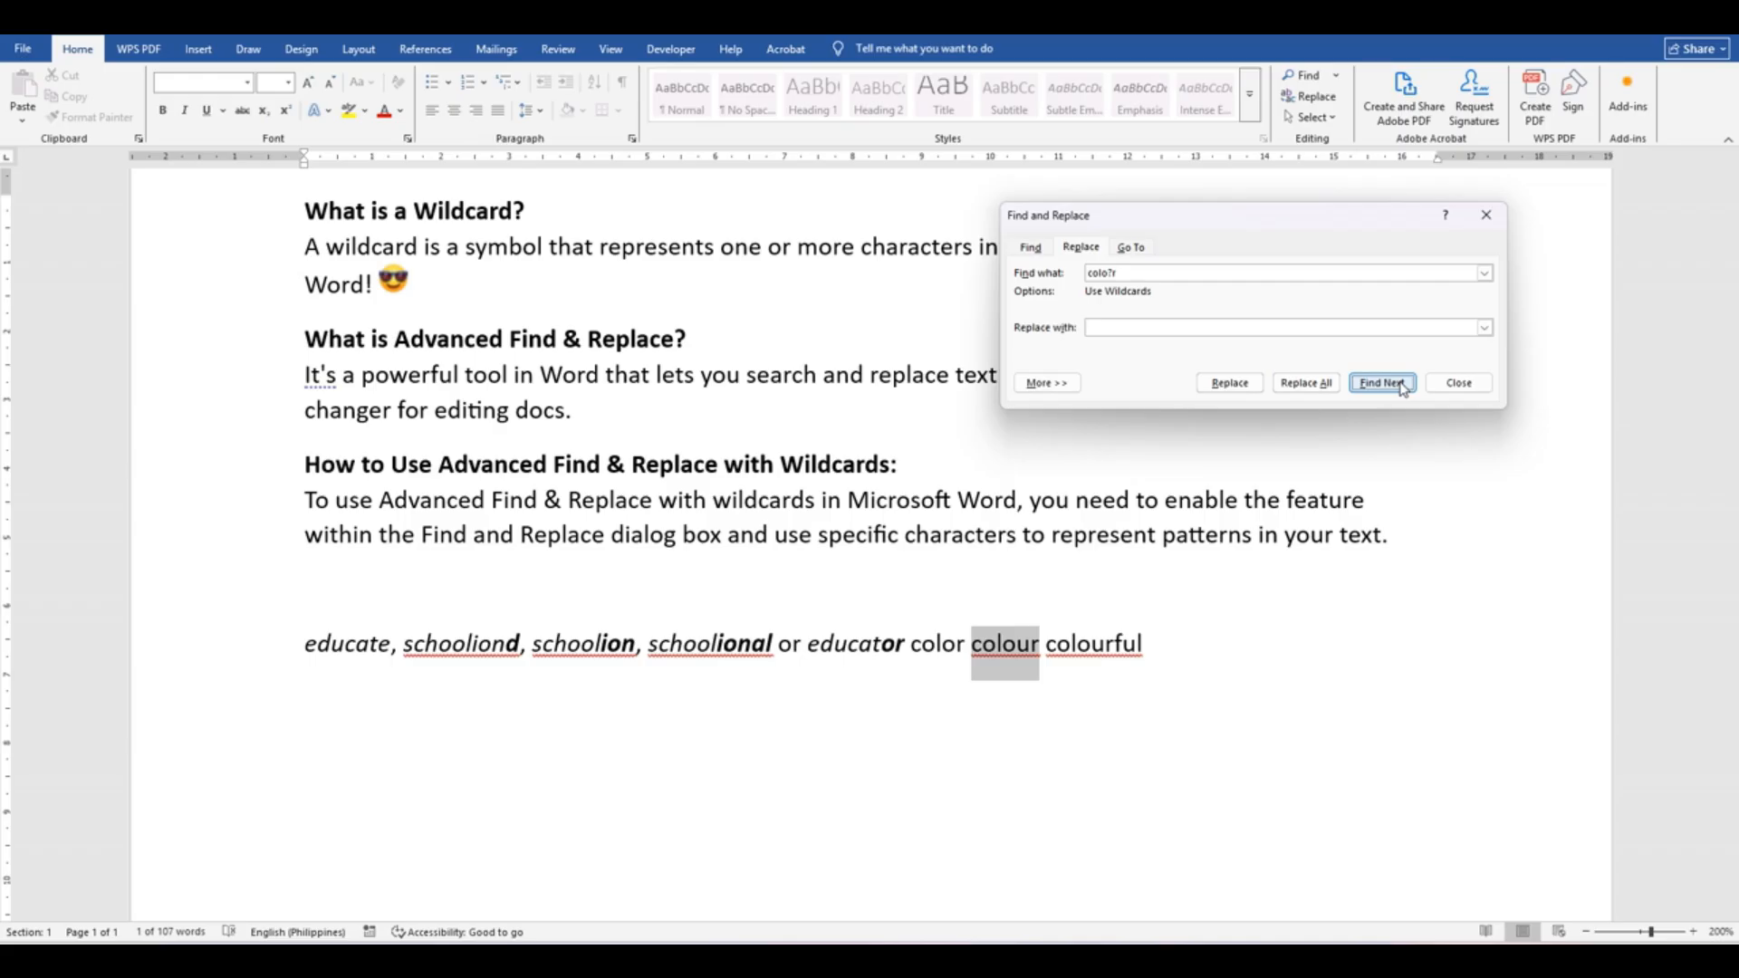
click(1402, 387)
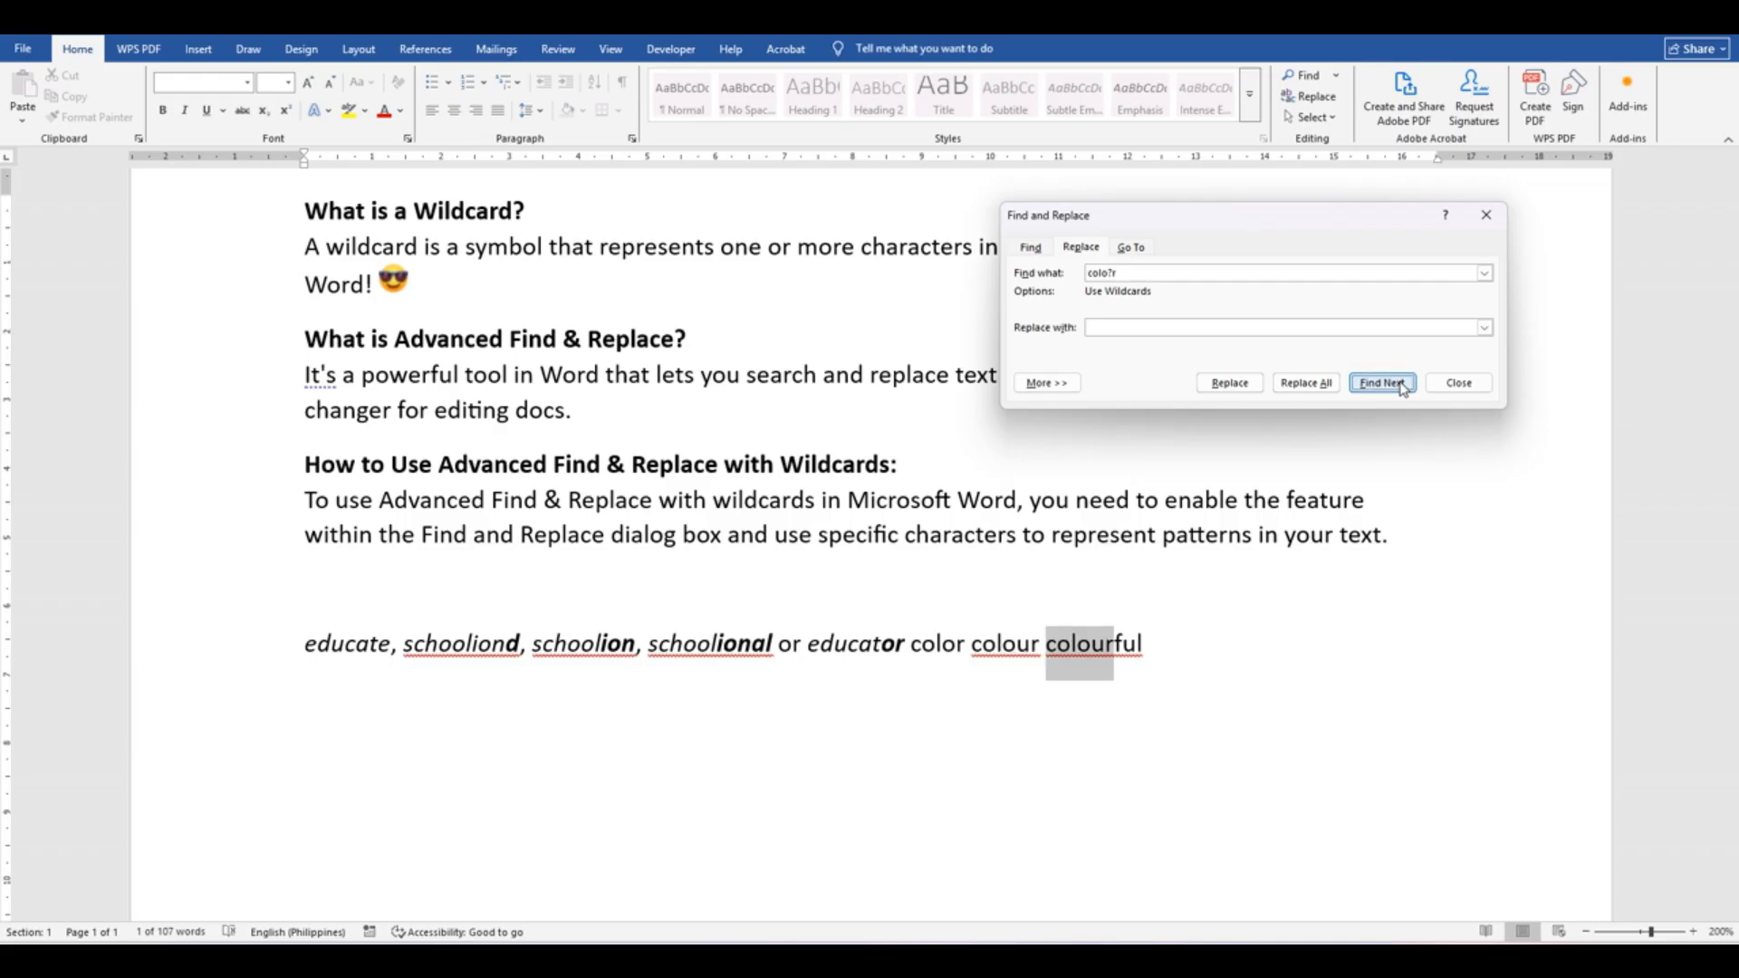
click(1402, 387)
click(1357, 354)
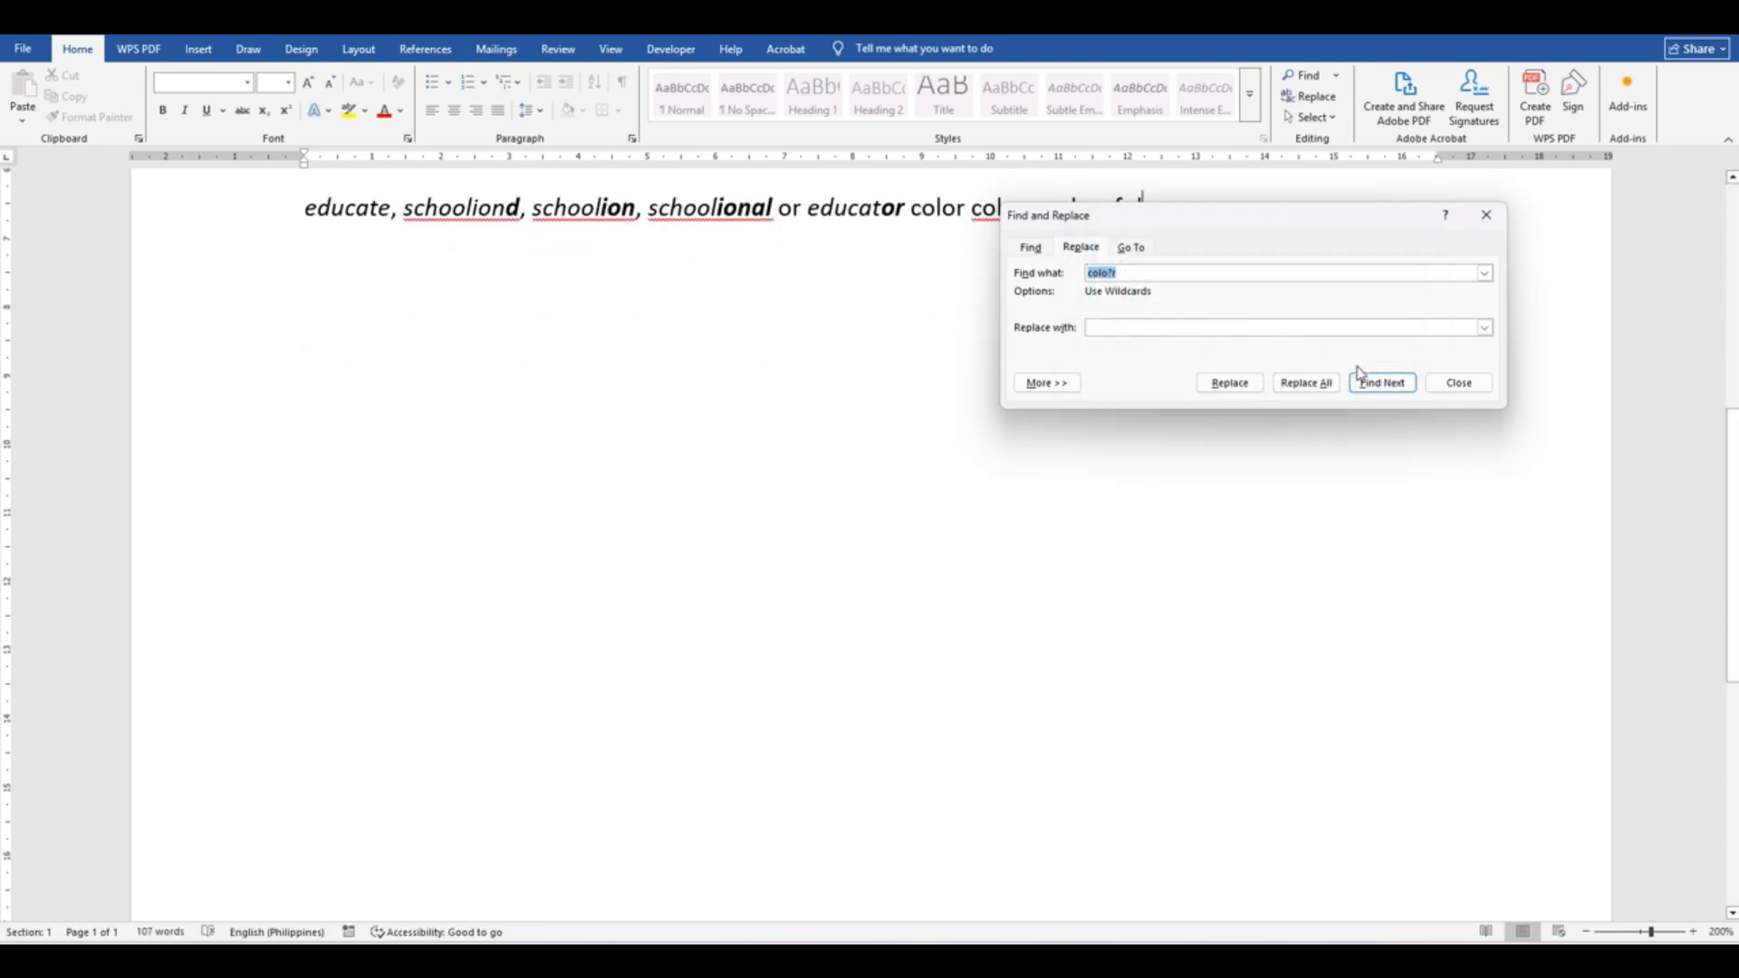
click(1458, 383)
Reopen Find and Replace with the colo?r pattern and set the replacement text to "color"
scroll(1149, 590, up, 3)
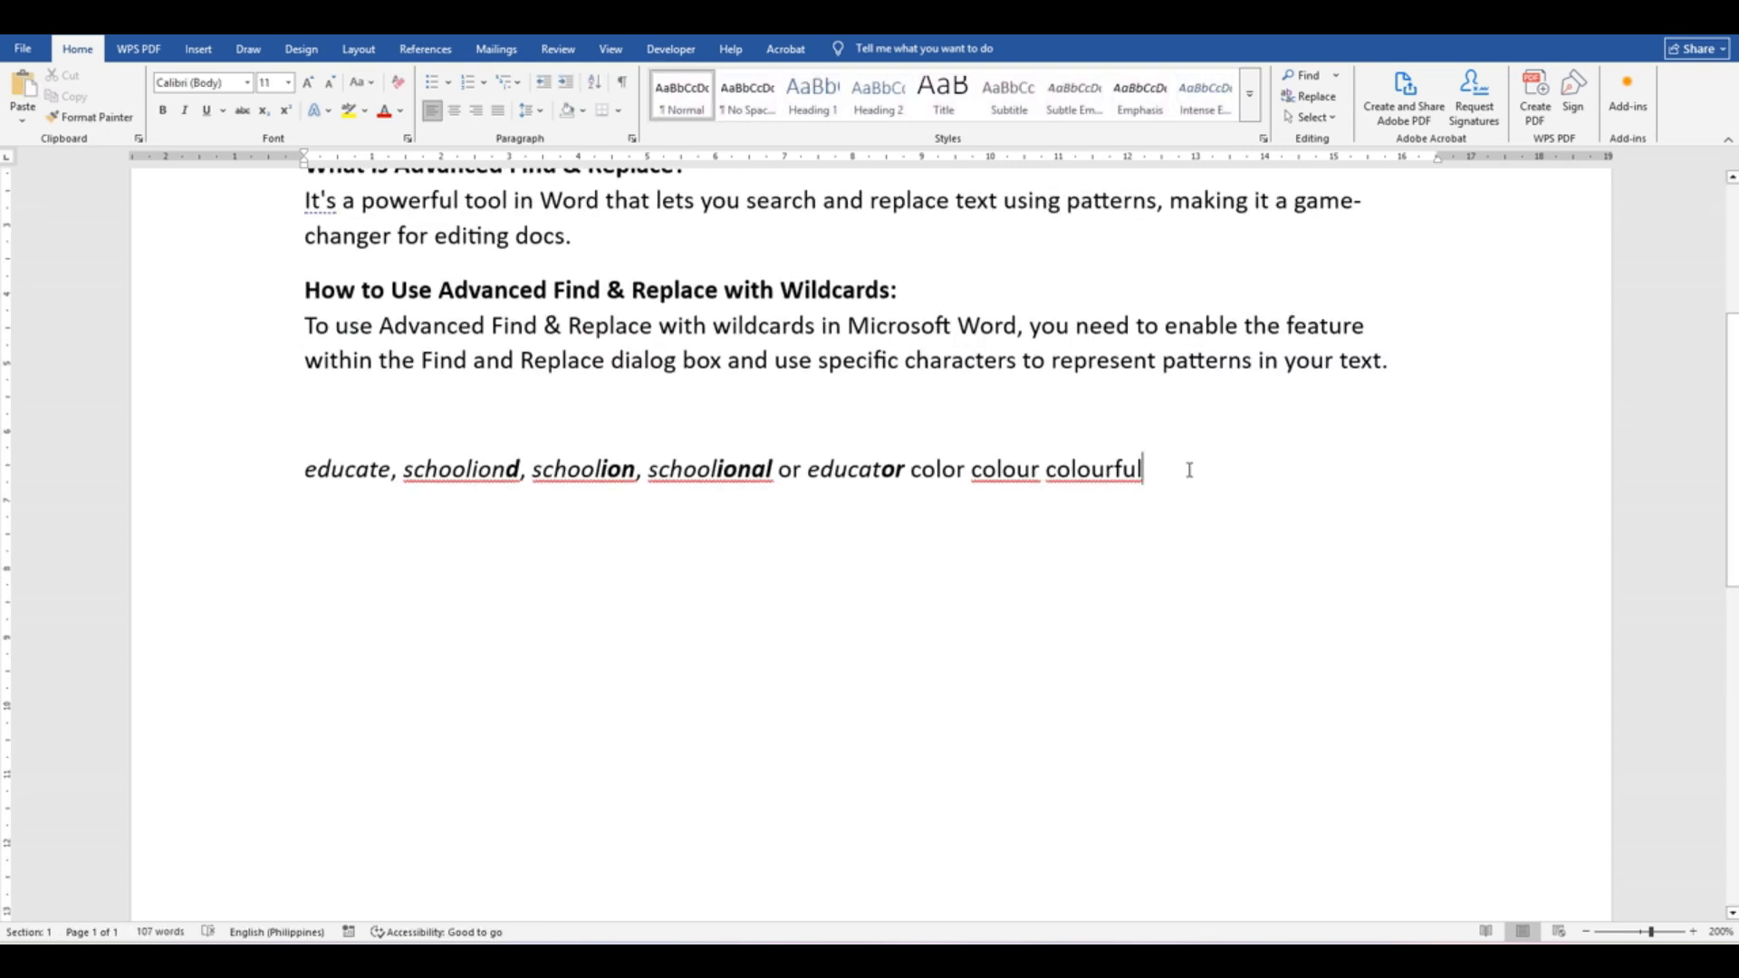
click(1309, 96)
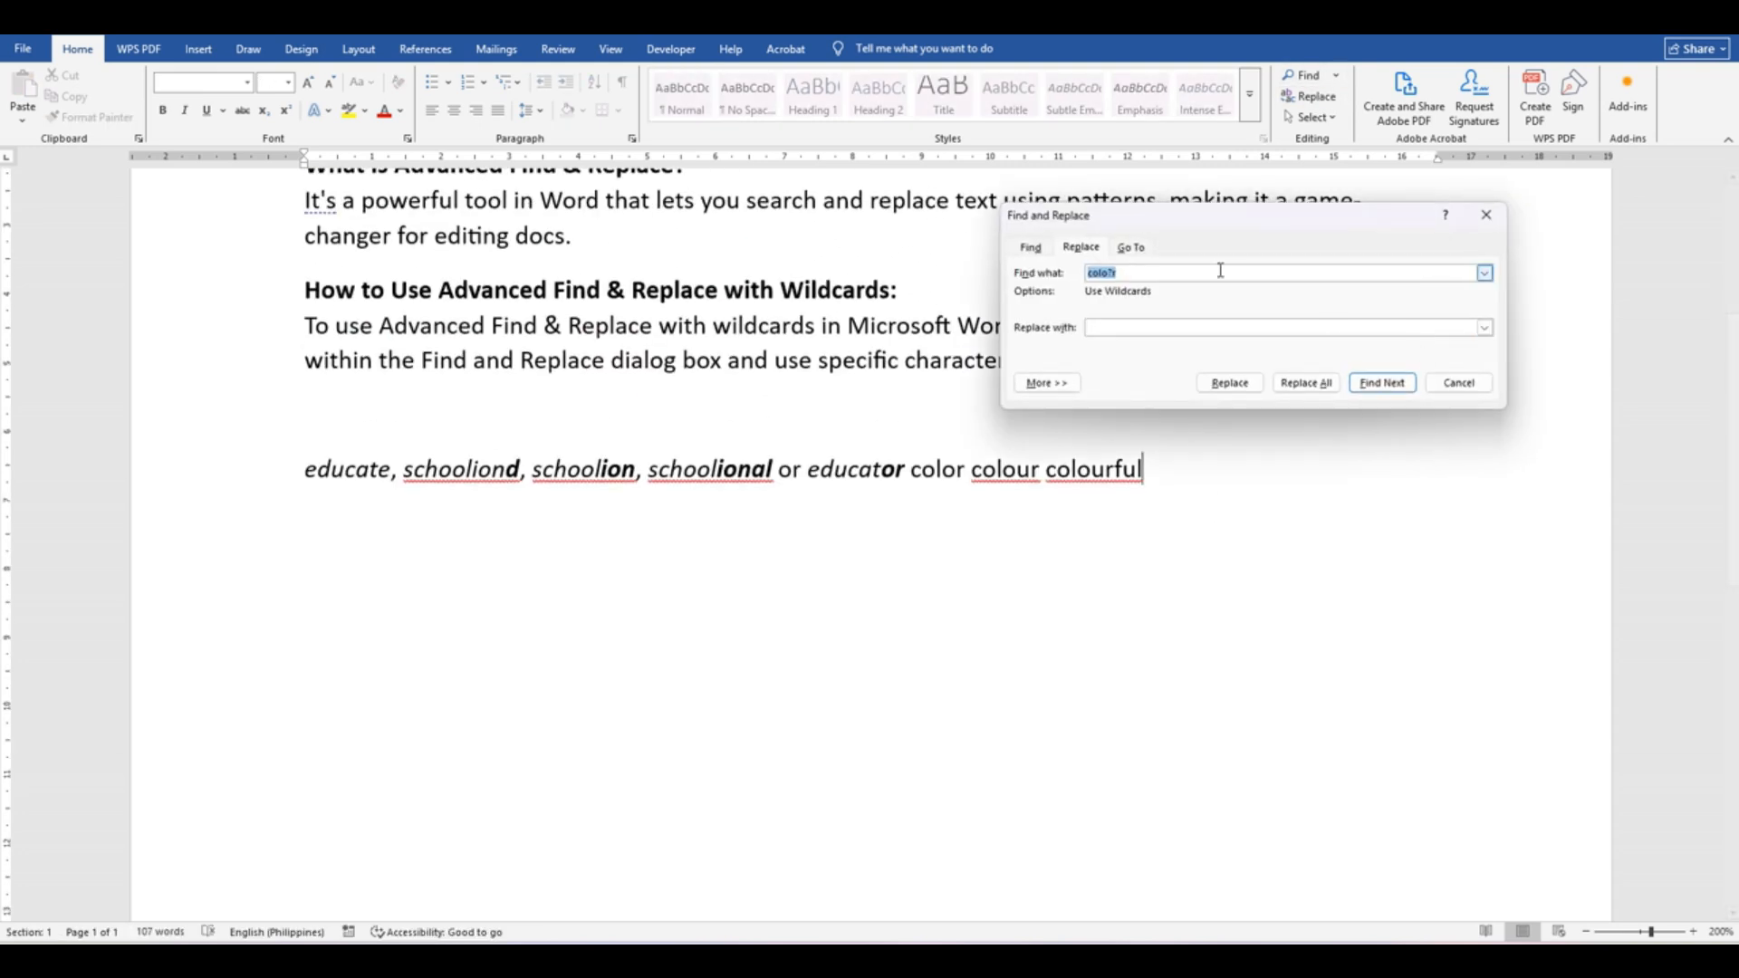
click(1127, 326)
text(color)
drag(1261, 228, 1383, 239)
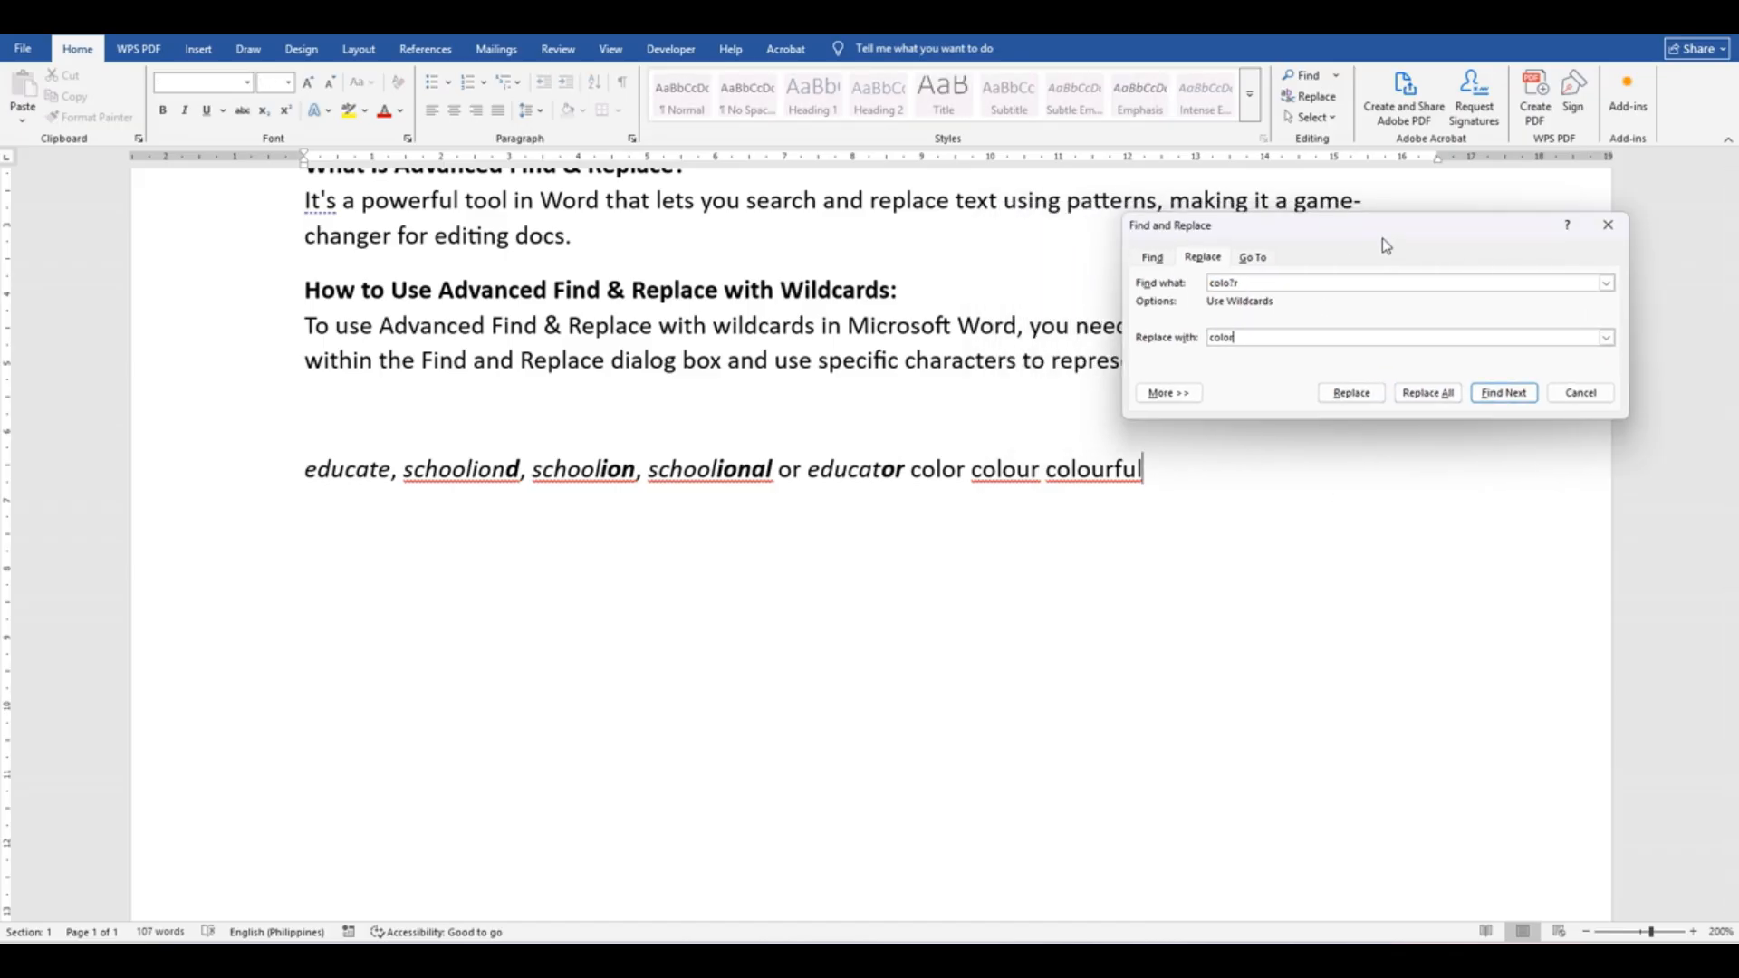
Replace the colo?r matches in "colour" and "colourful" one by one with "color", and close Find and Replace
click(1353, 394)
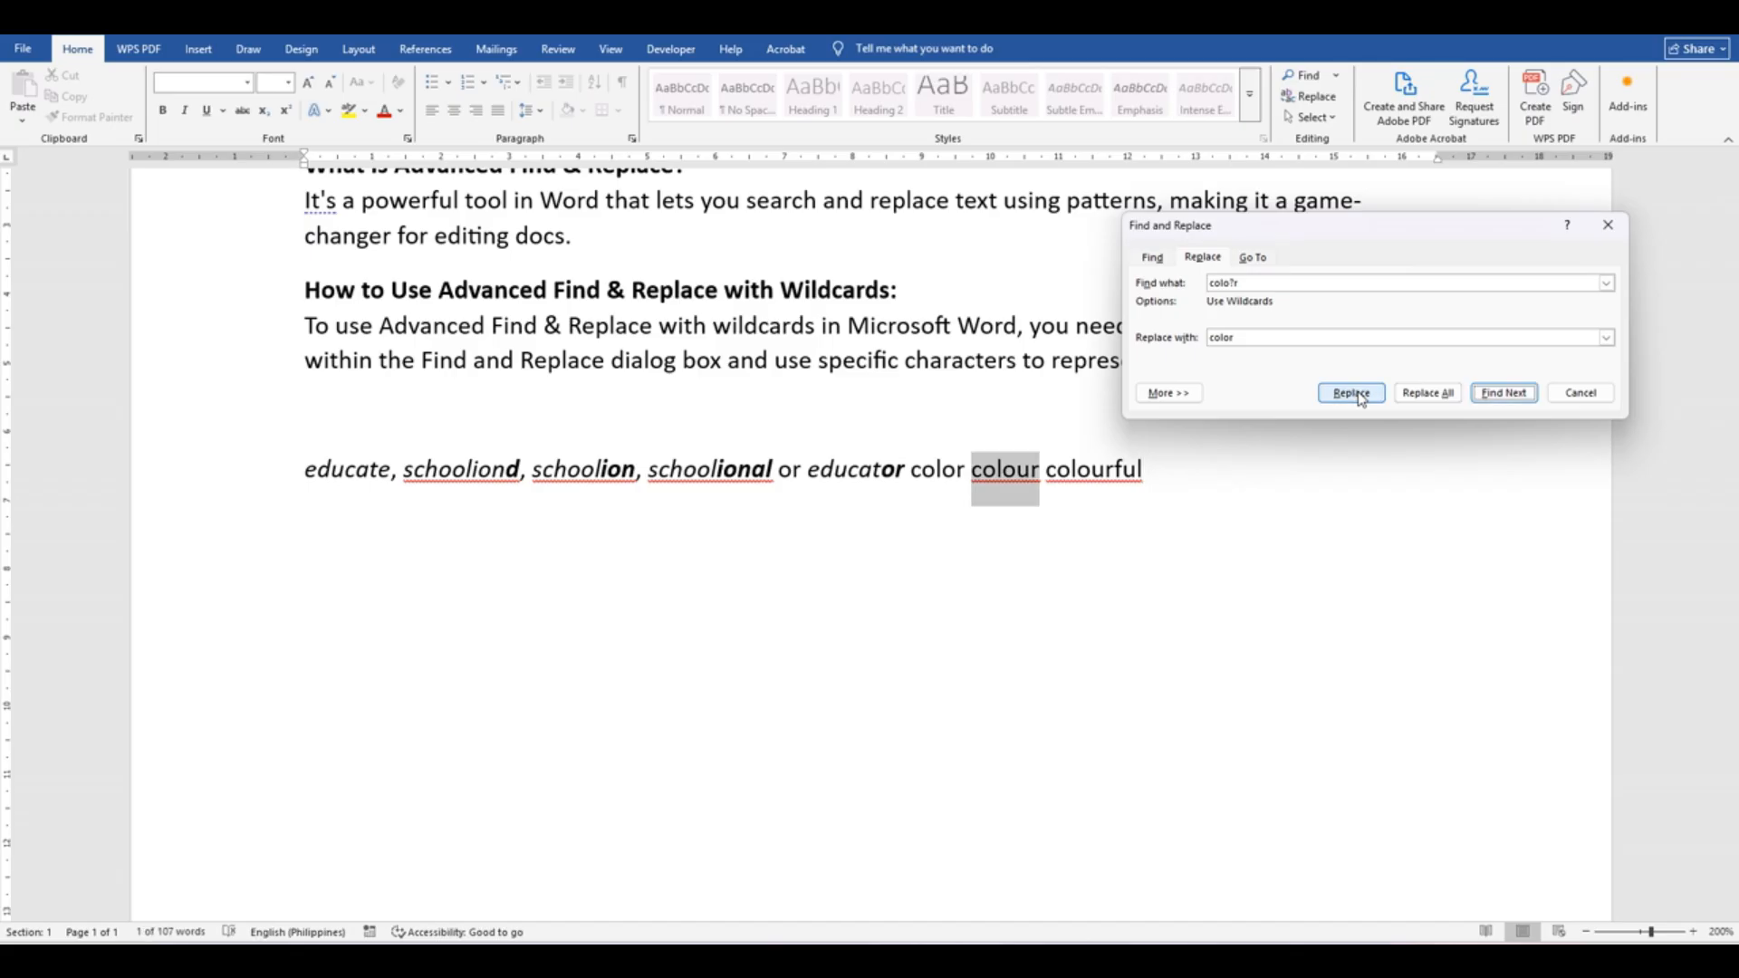
click(1362, 399)
click(1362, 400)
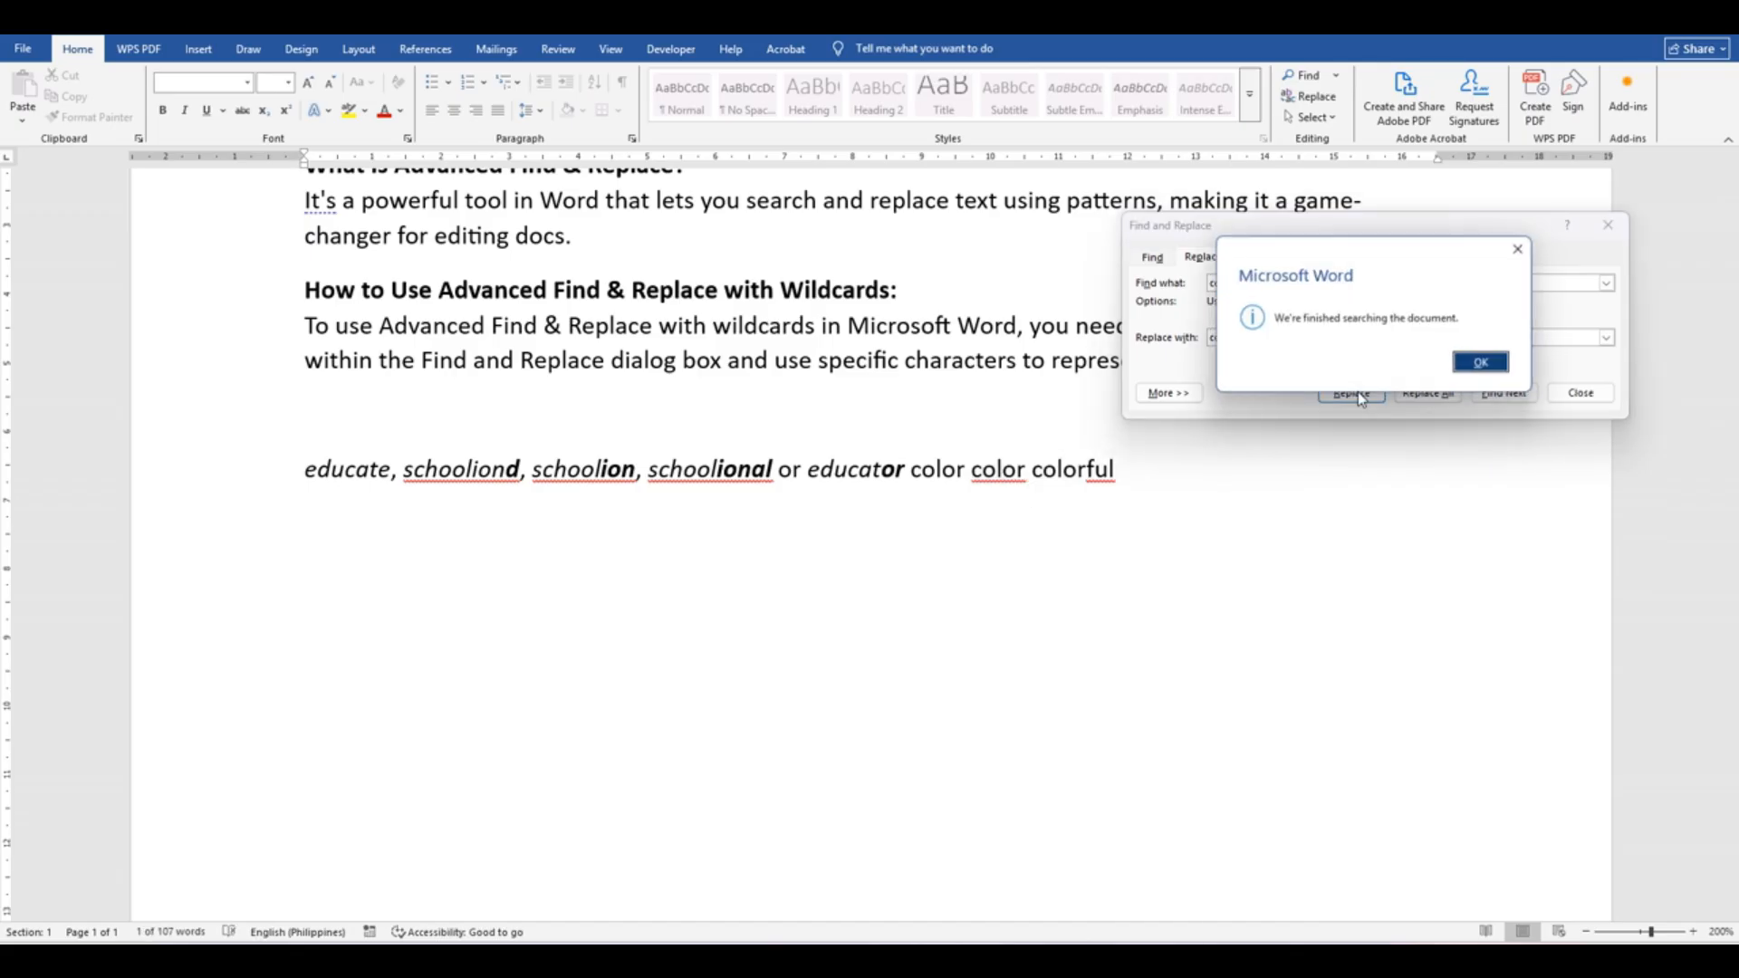
click(1486, 366)
click(1312, 667)
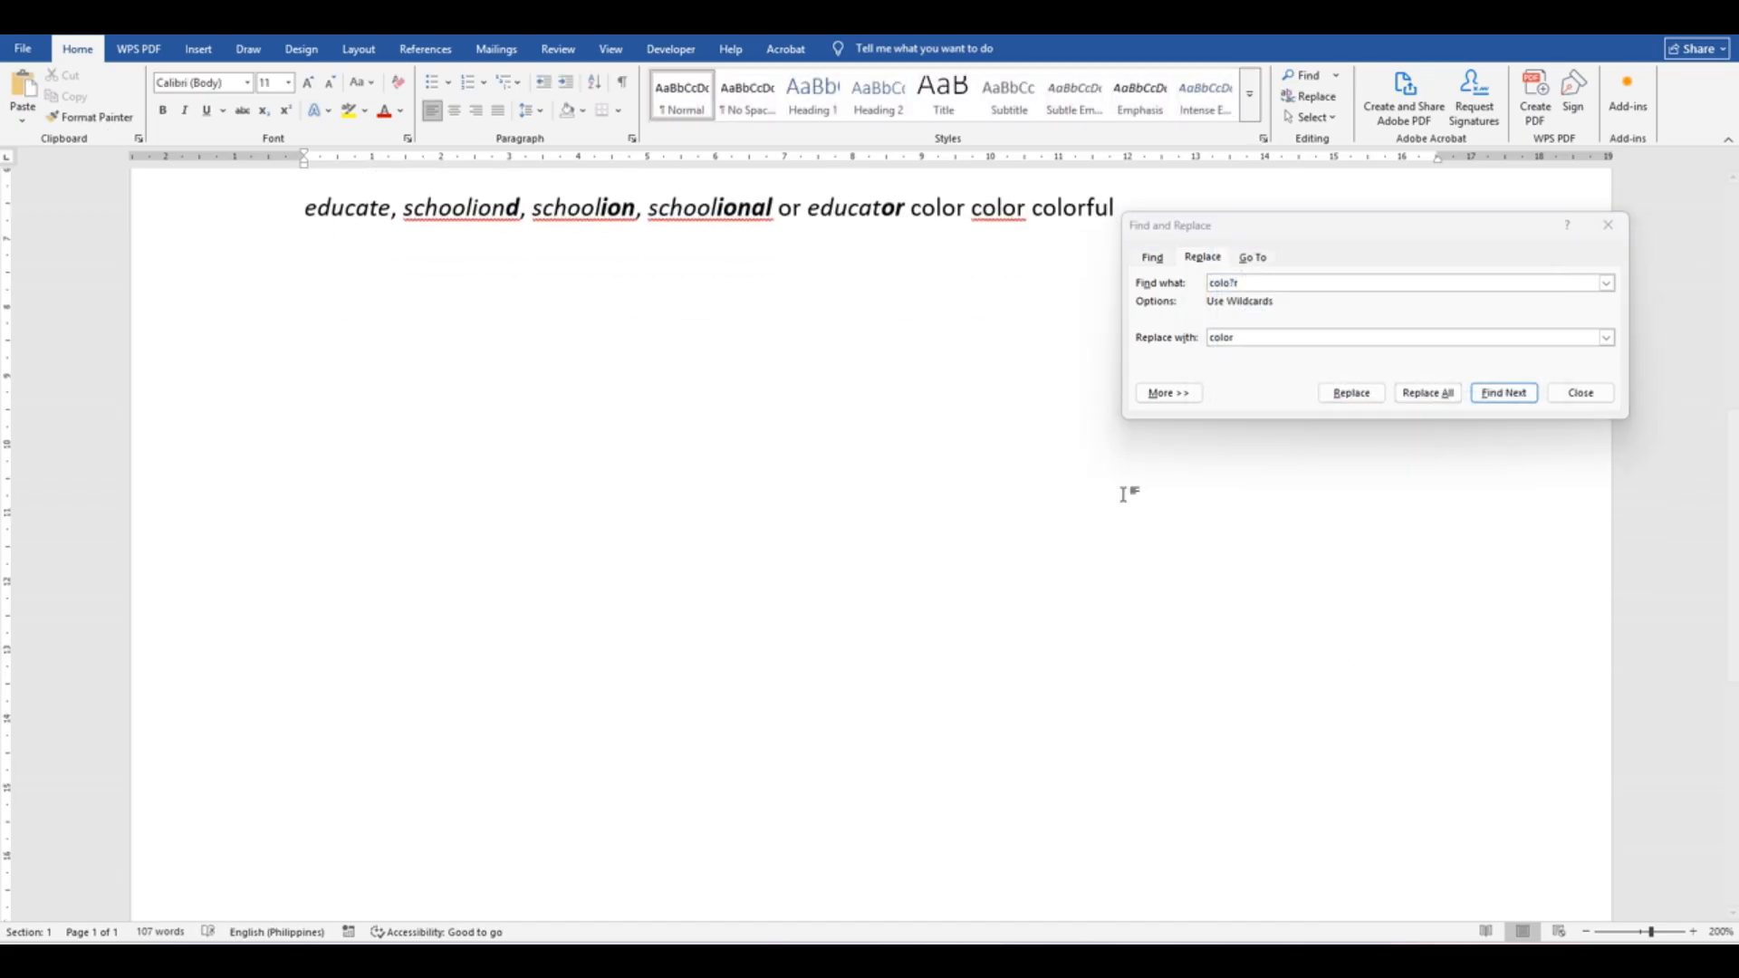
click(1605, 237)
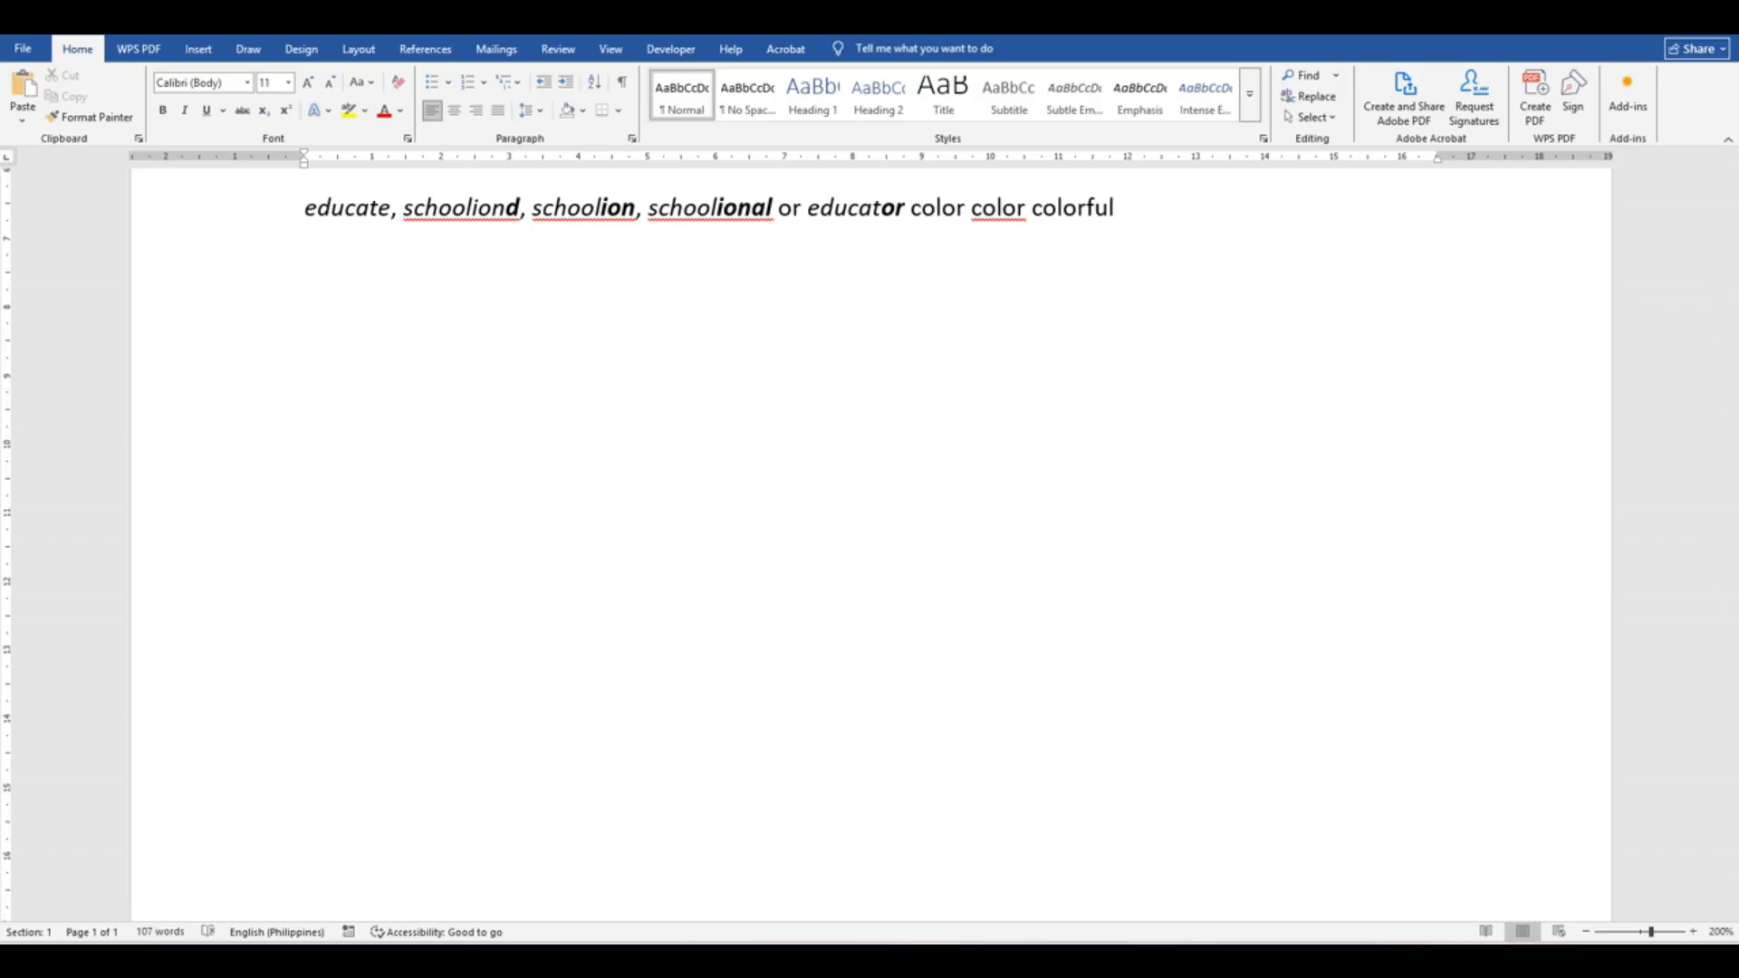